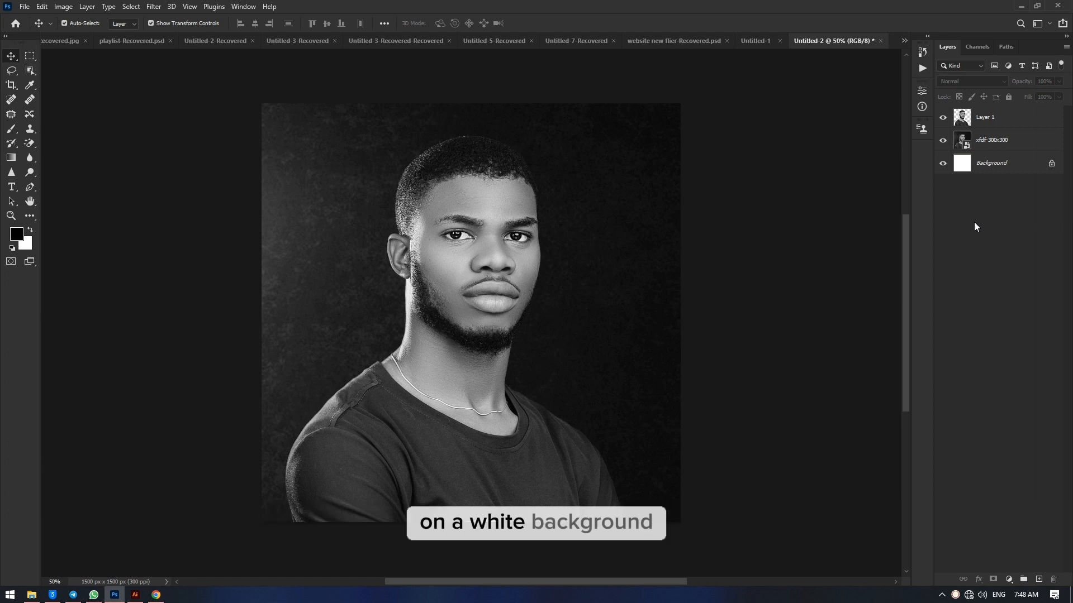
Add a new empty layer directly above the Background layer
{"action": "left_click", "coordinate": [999, 167]}
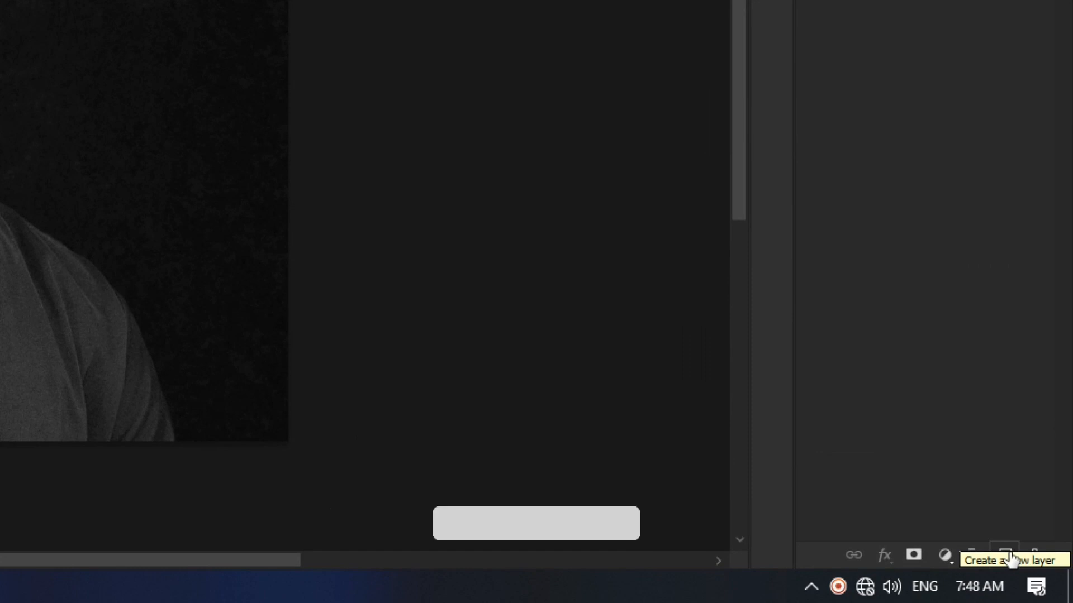
{"action": "left_click", "coordinate": [1005, 555]}
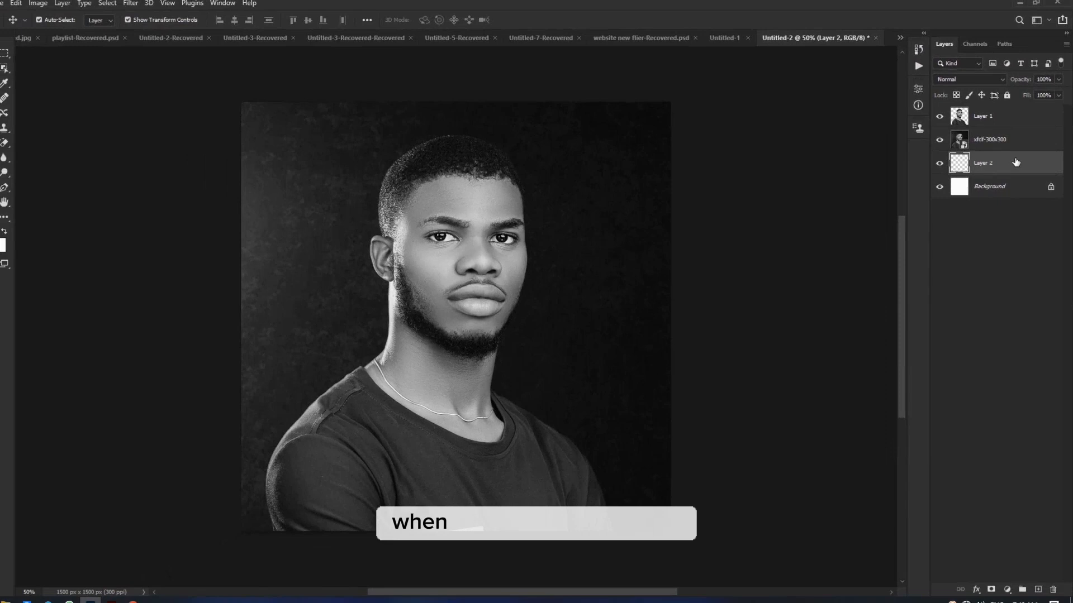
{"action": "left_click_drag", "start_coordinate": [954, 171], "coordinate": [946, 81]}
{"action": "left_click_drag", "start_coordinate": [998, 112], "coordinate": [993, 196]}
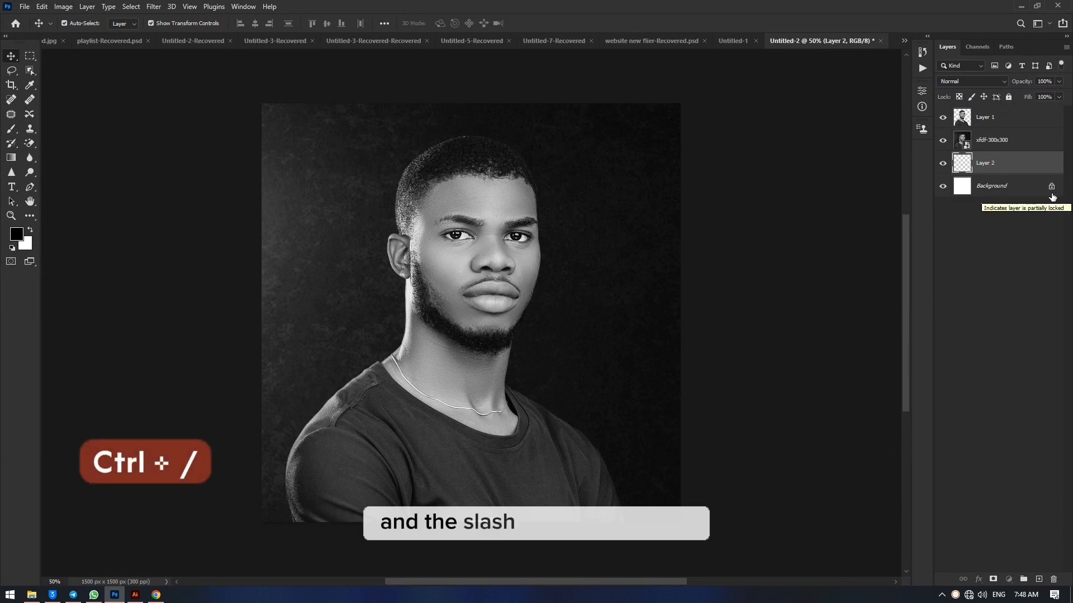
Lock the new empty layer and unlock it again, leaving it selected
{"action": "key", "text": "ctrl+slash"}
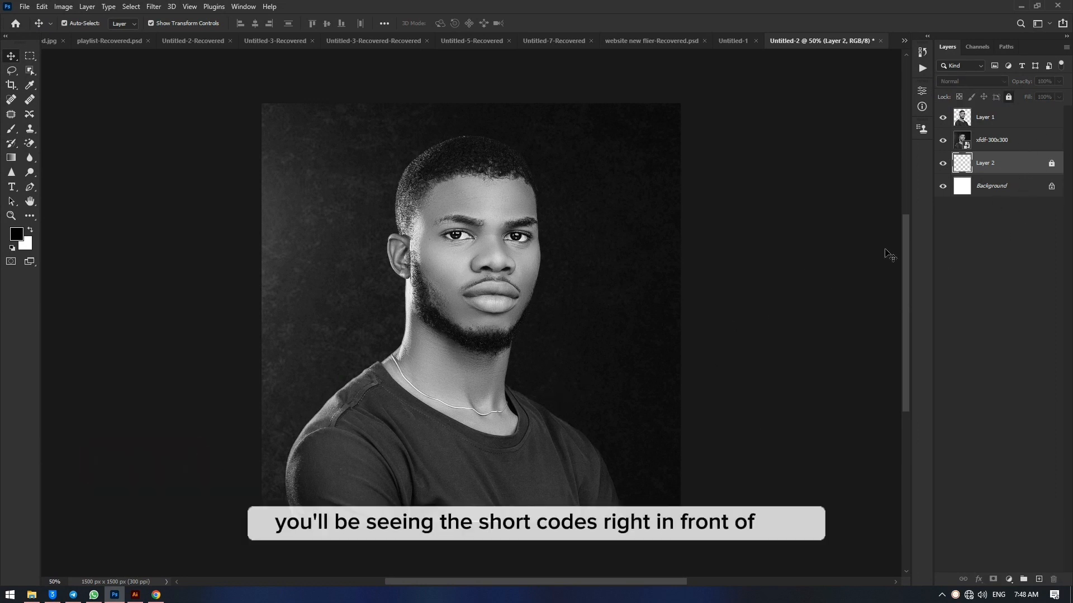
{"action": "key", "text": "ctrl+slash"}
{"action": "left_click", "coordinate": [1014, 189]}
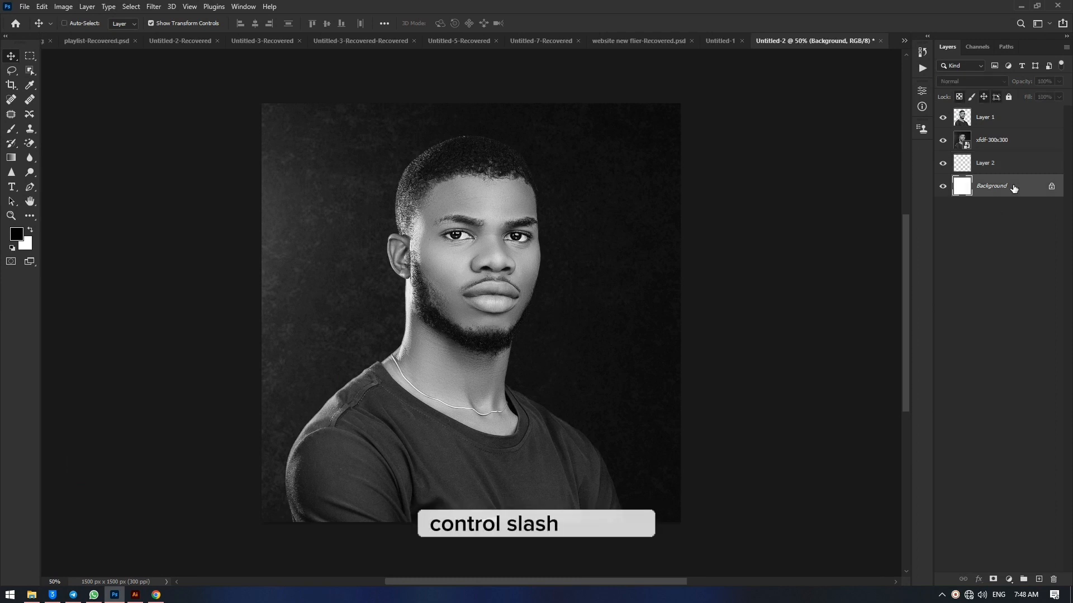
{"action": "left_click", "coordinate": [1020, 167]}
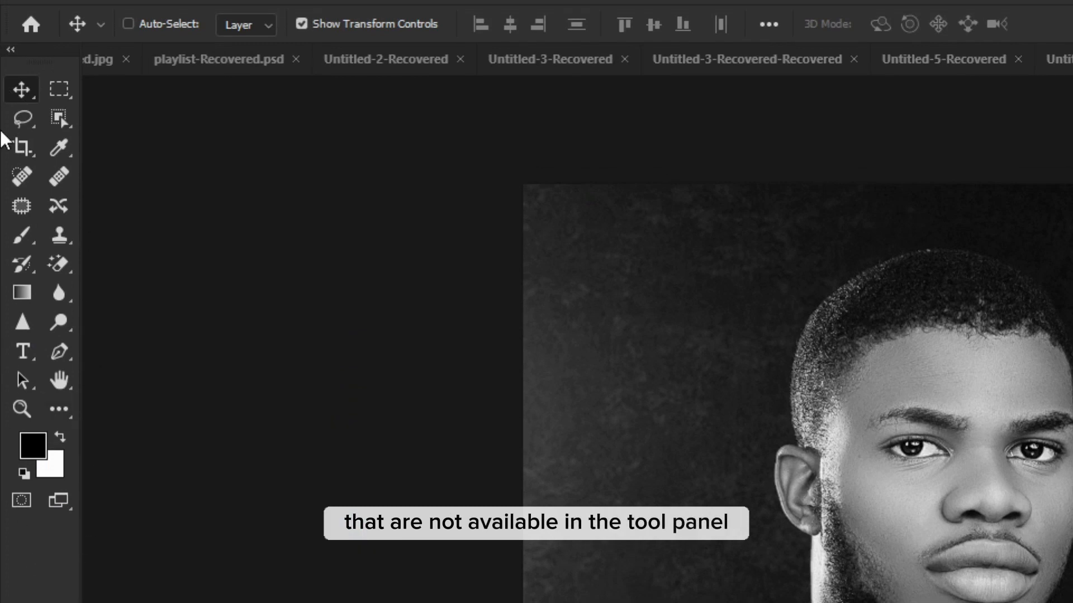
Activate the Paint Bucket tool and hide both portrait layers, keeping Layer 2 selected
{"action": "left_click", "coordinate": [58, 412]}
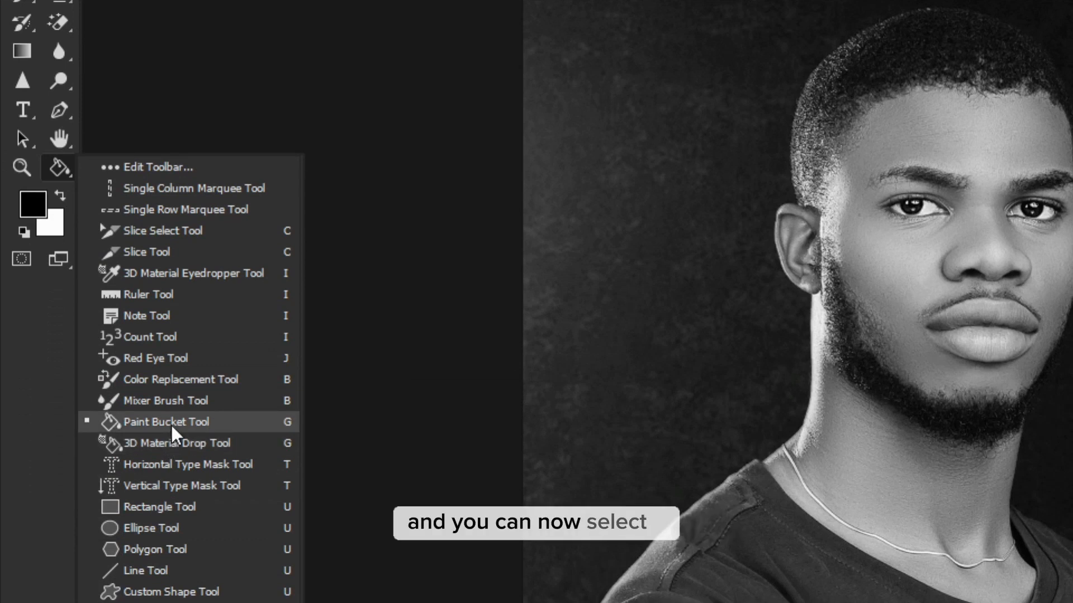
{"action": "left_click", "coordinate": [172, 425]}
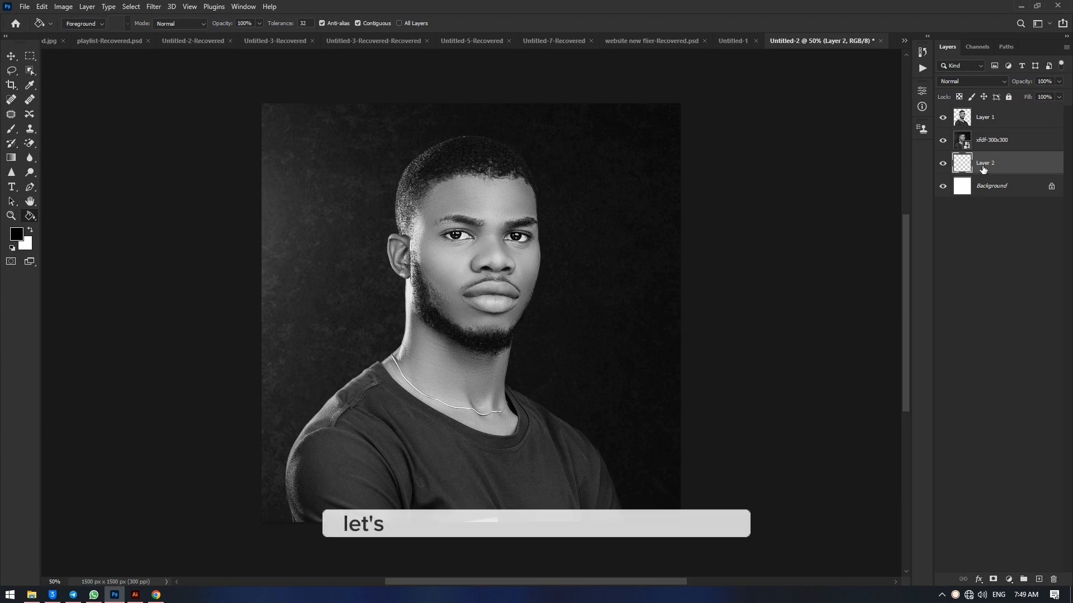
{"action": "left_click", "coordinate": [942, 140]}
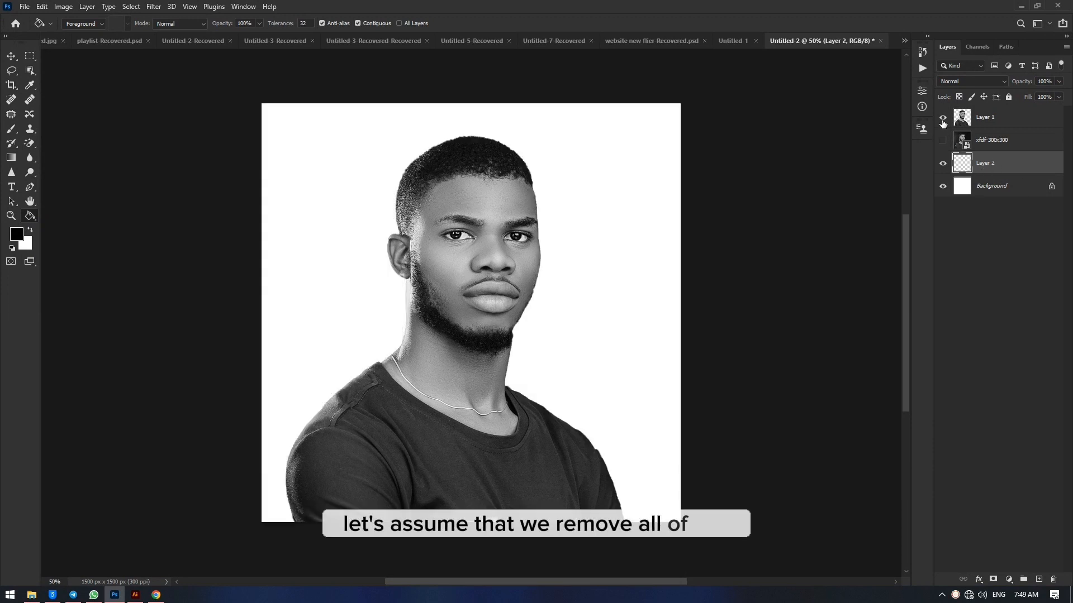
{"action": "left_click", "coordinate": [943, 117]}
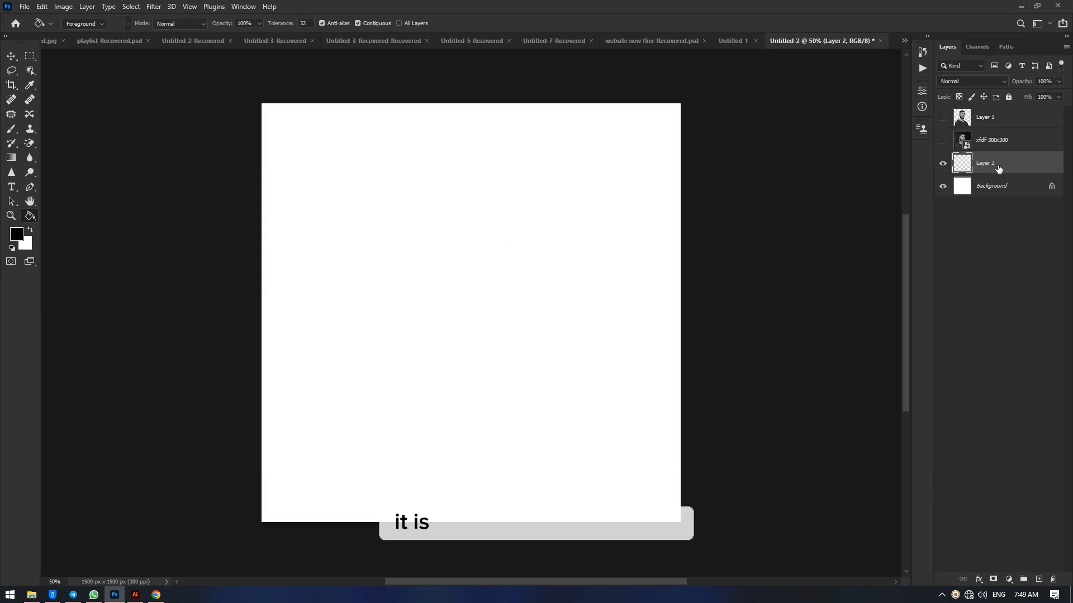
Set the foreground colour to dark red 5b0000 and fill Layer 2 with it
{"action": "left_click", "coordinate": [17, 233]}
{"action": "left_click_drag", "start_coordinate": [603, 268], "coordinate": [712, 266]}
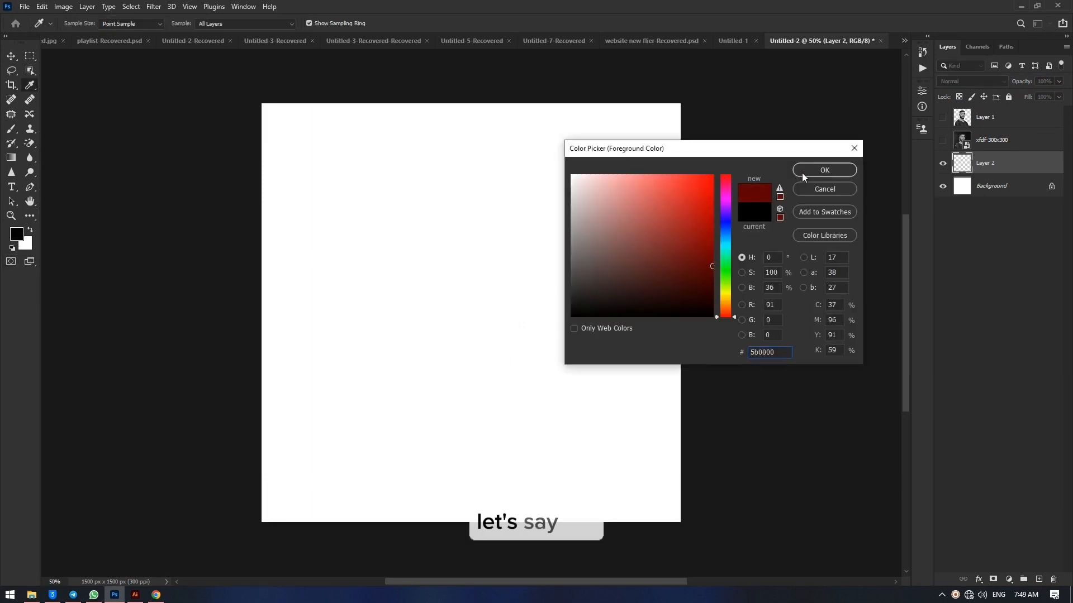
{"action": "left_click", "coordinate": [824, 170]}
{"action": "key", "text": "g"}
{"action": "left_click", "coordinate": [371, 449]}
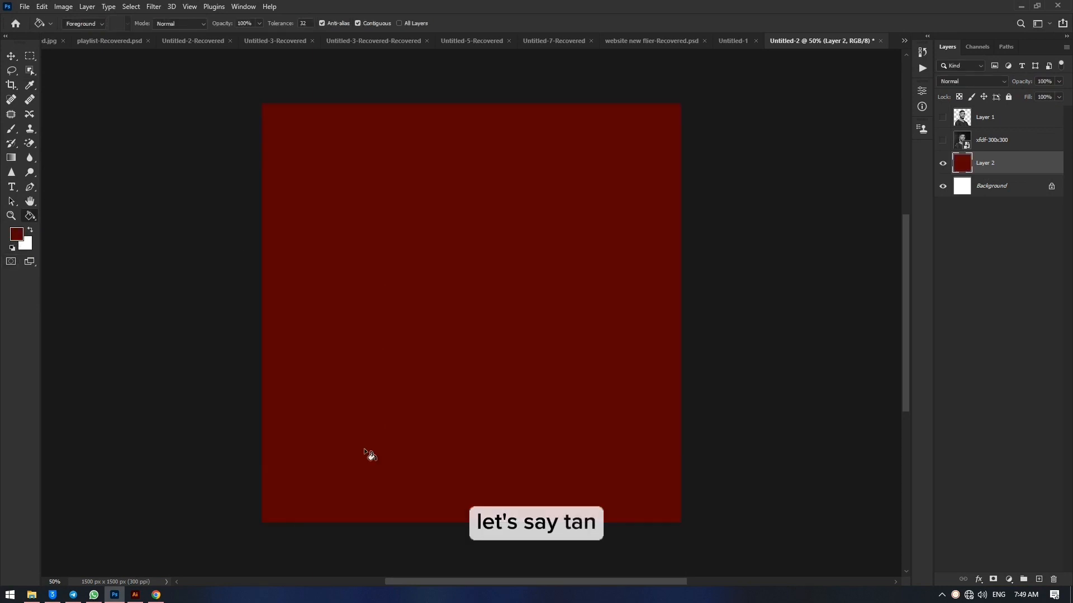
Set the foreground colour to black 000000 and fill Layer 2 with it
{"action": "left_click", "coordinate": [14, 232]}
{"action": "left_click_drag", "start_coordinate": [603, 302], "coordinate": [568, 319]}
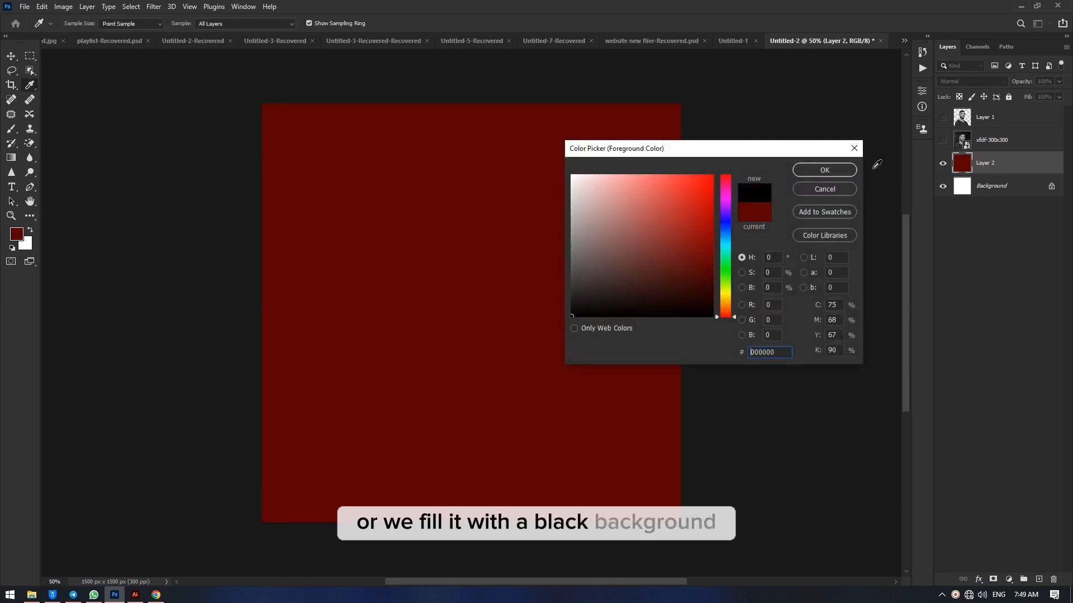
{"action": "left_click", "coordinate": [814, 177]}
{"action": "left_click", "coordinate": [362, 275]}
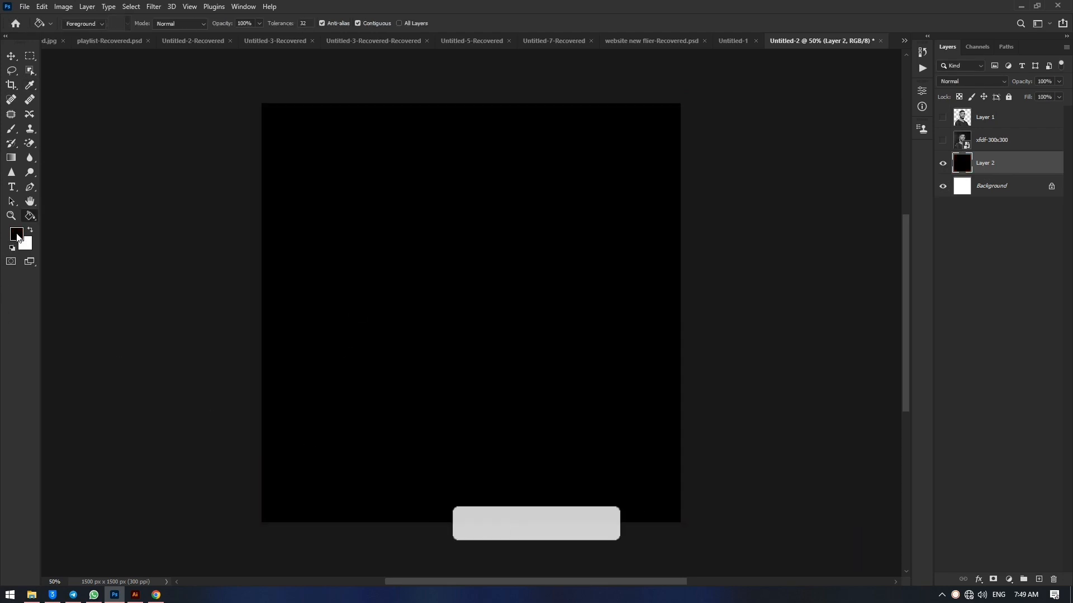
Try several foreground colours, including light grey-pink d5c7c7, and settle on black 000000 for the Paint Bucket
{"action": "left_click", "coordinate": [16, 237]}
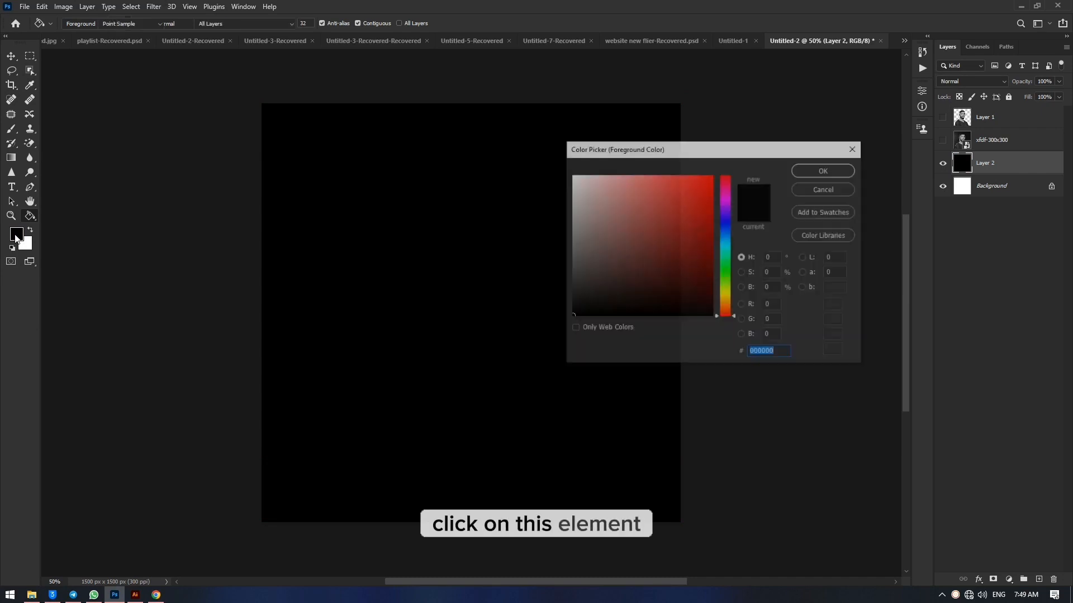
{"action": "left_click", "coordinate": [624, 198]}
{"action": "left_click", "coordinate": [580, 197]}
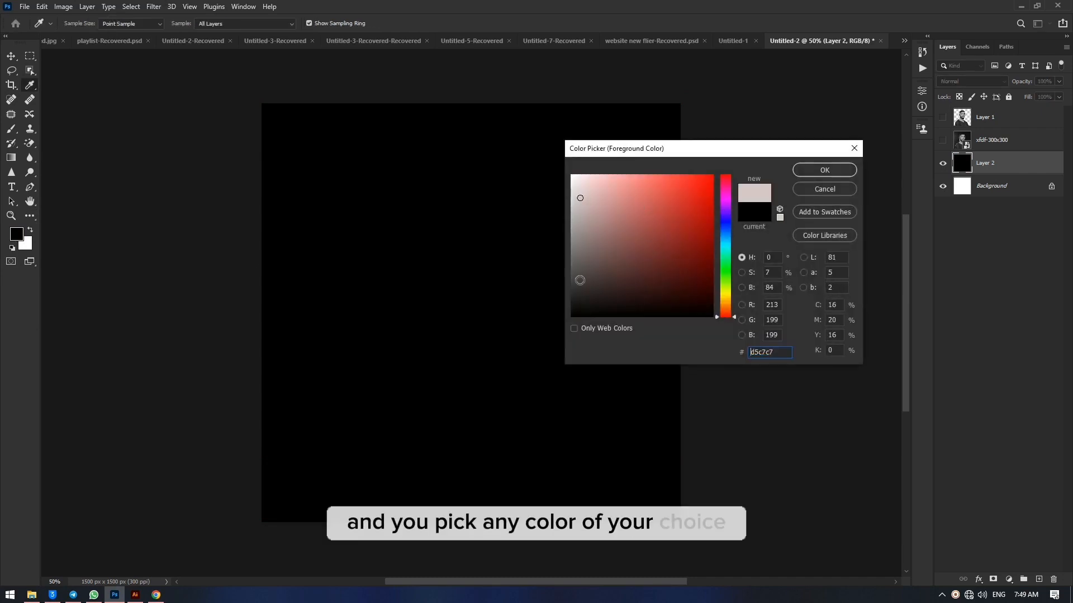
{"action": "left_click", "coordinate": [581, 294]}
{"action": "left_click", "coordinate": [294, 131]}
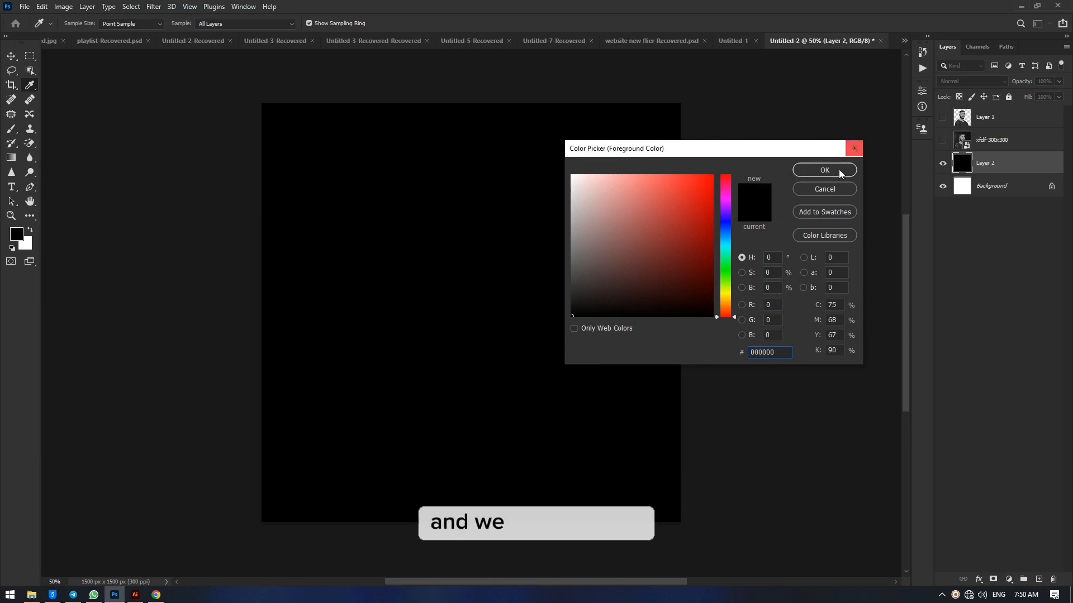
{"action": "left_click", "coordinate": [825, 170]}
{"action": "key", "text": "g"}
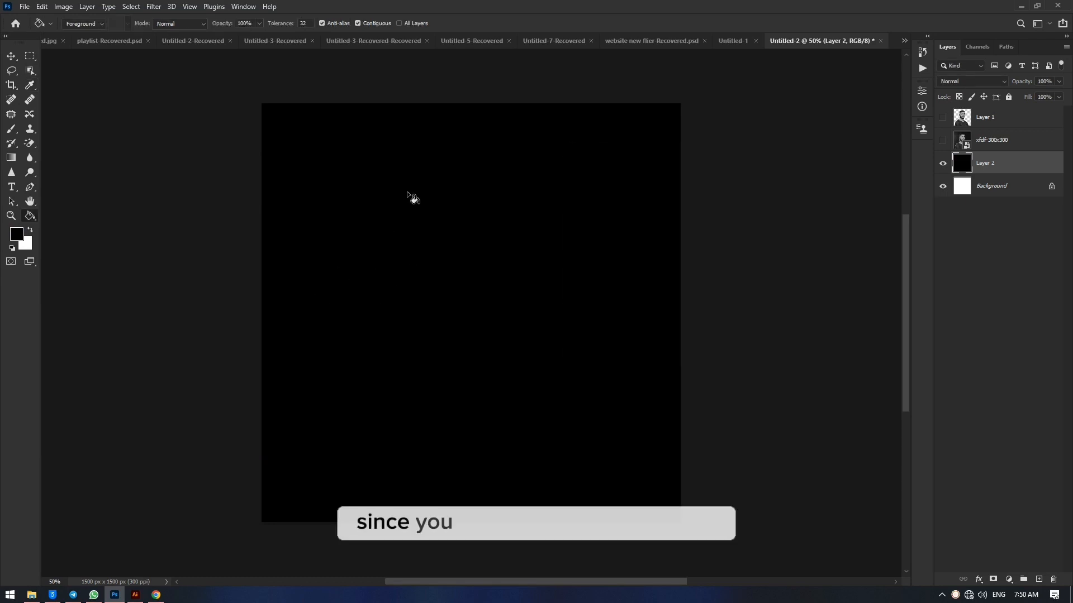
Set the Paint Bucket's blending mode to Color, then switch to the Move tool and back to the Paint Bucket
{"action": "key", "text": "alt+shift+c"}
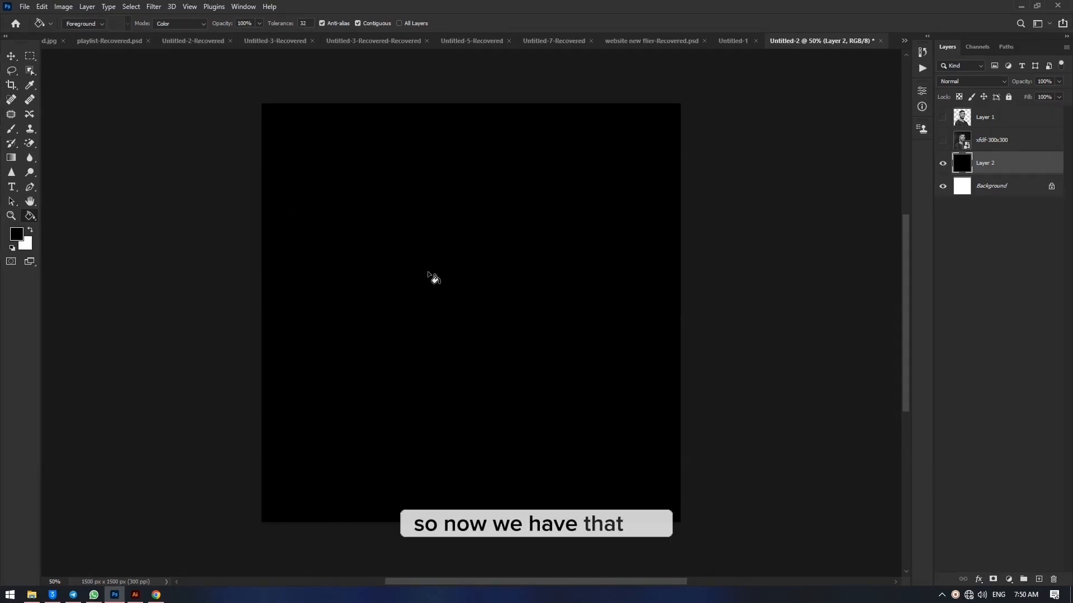
{"action": "left_click", "coordinate": [10, 58]}
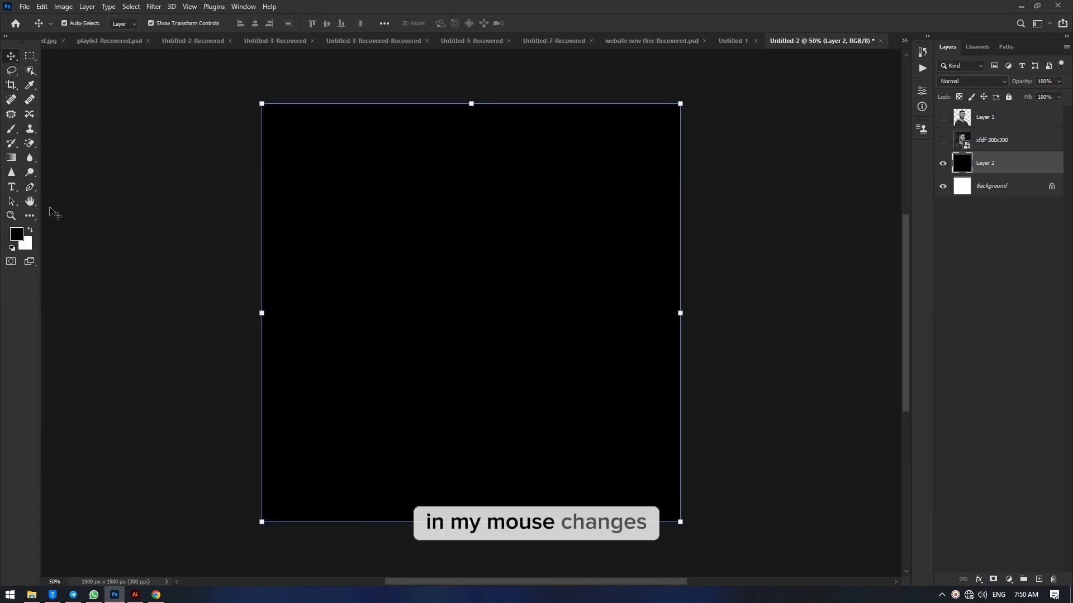
{"action": "left_click", "coordinate": [28, 220]}
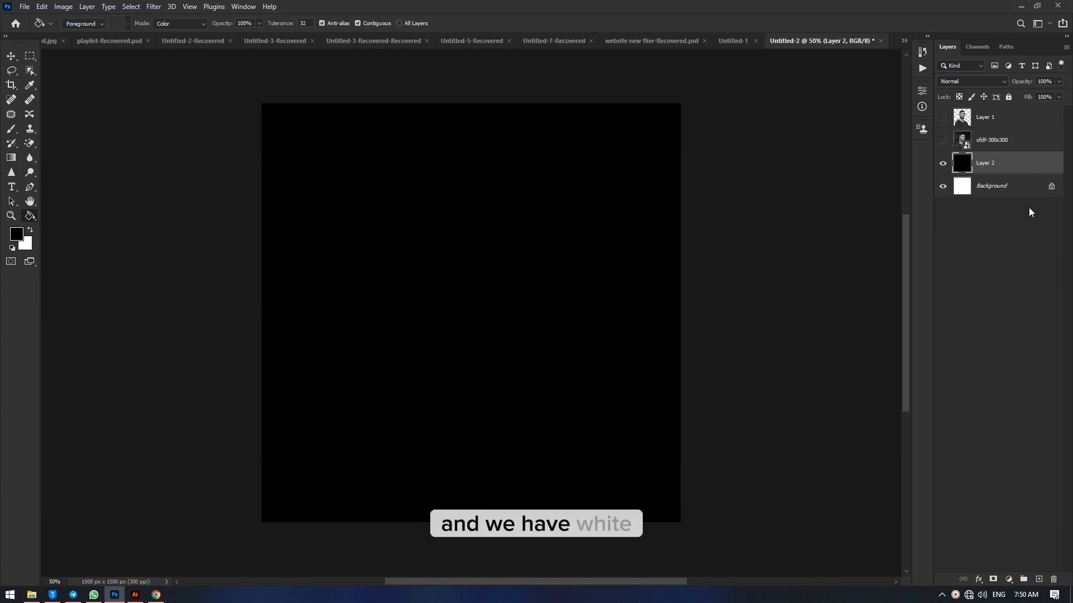
Lock the black Layer 2 and delete the two hidden portrait layers, Layer 1 and xfdf-300x300
{"action": "key", "text": "ctrl+slash"}
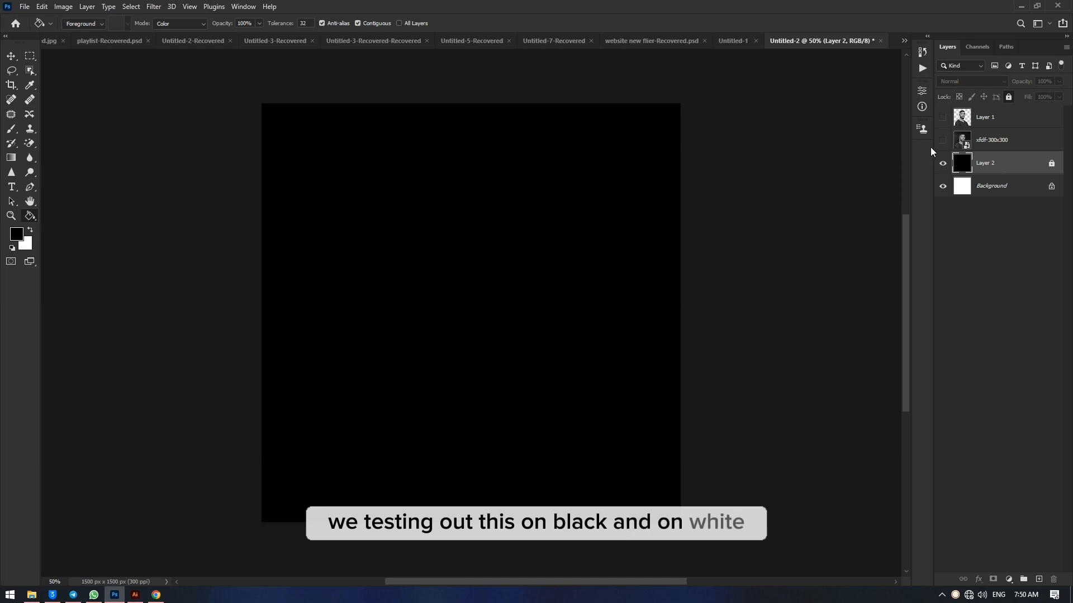
{"action": "left_click", "coordinate": [1030, 138]}
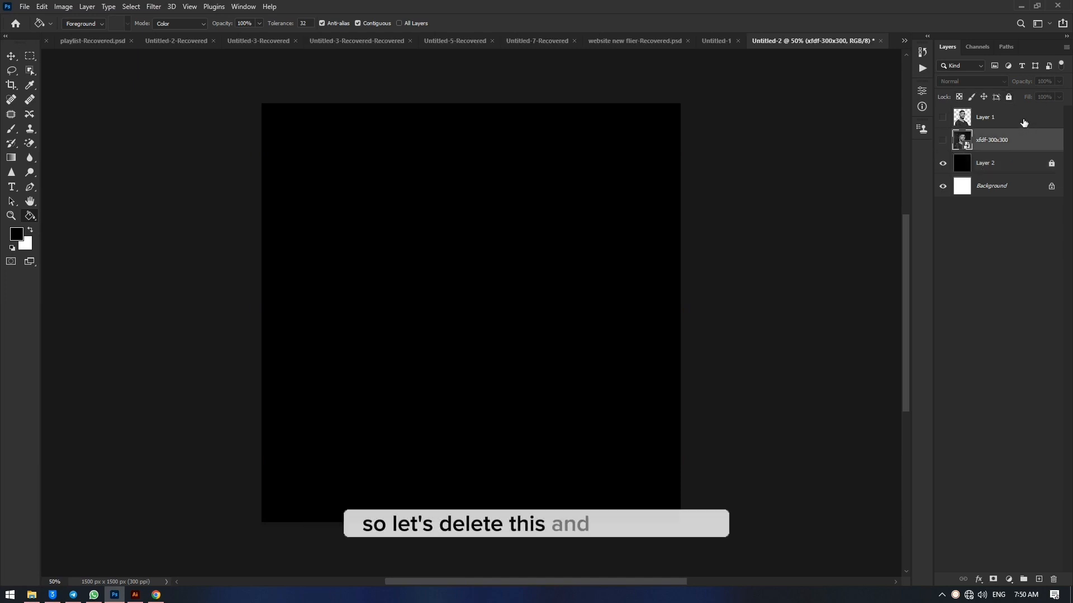
{"action": "left_click", "coordinate": [979, 118]}
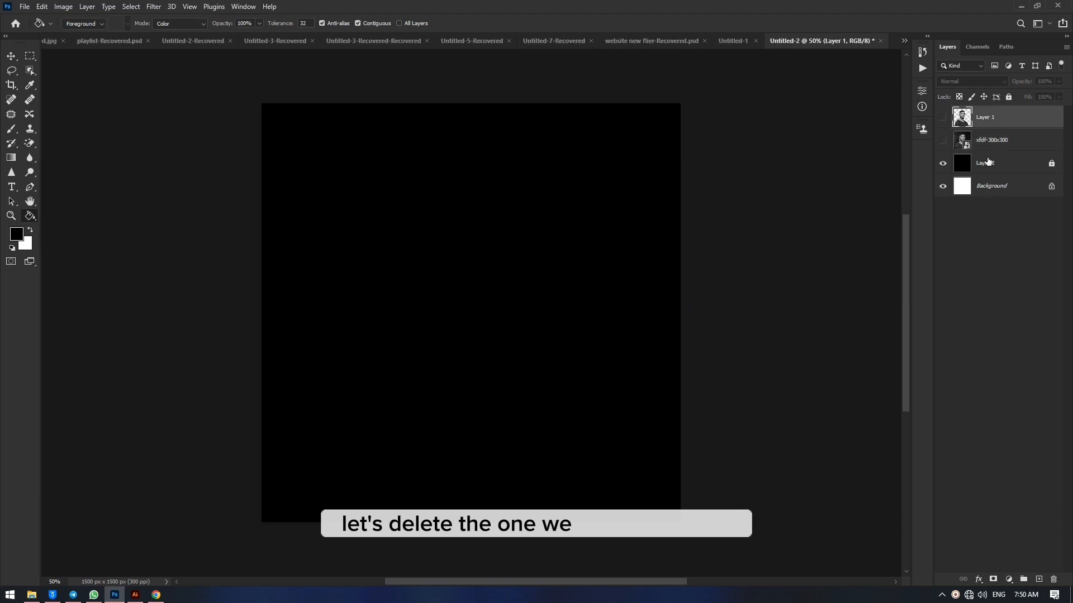
{"action": "key", "text": "Delete"}
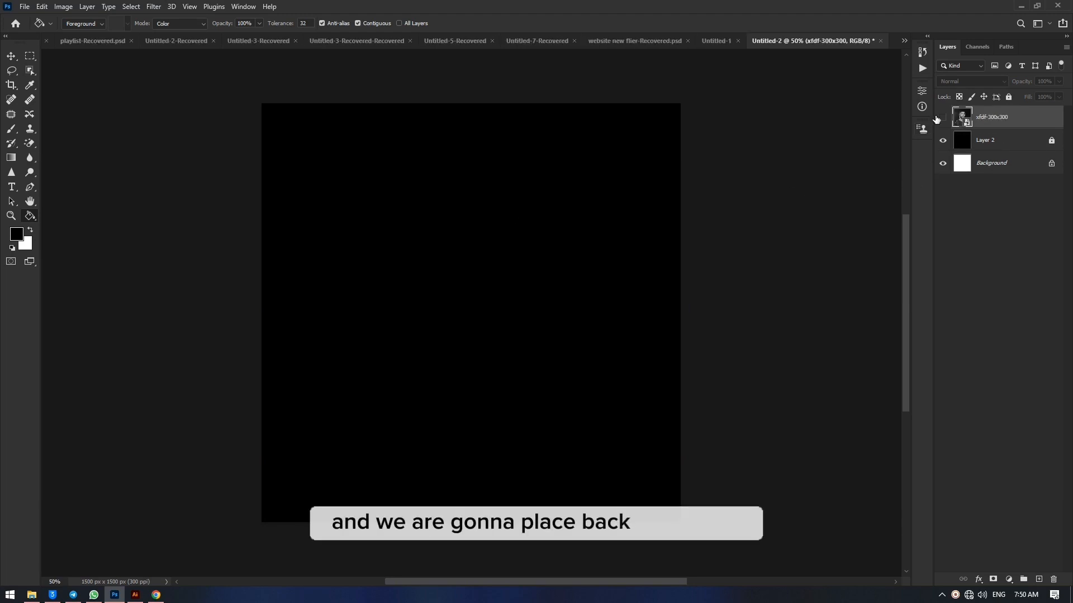
{"action": "left_click", "coordinate": [941, 117]}
{"action": "key", "text": "Delete"}
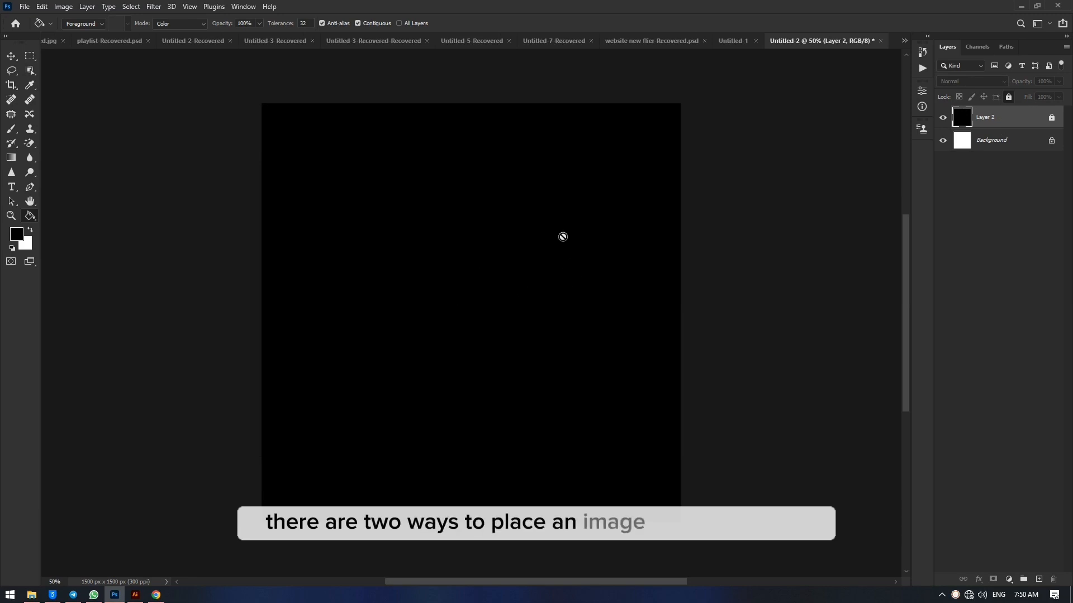
Activate the Move tool and examine the layered Untitled-1 document before returning to the black Untitled-2 canvas
{"action": "left_click", "coordinate": [9, 55]}
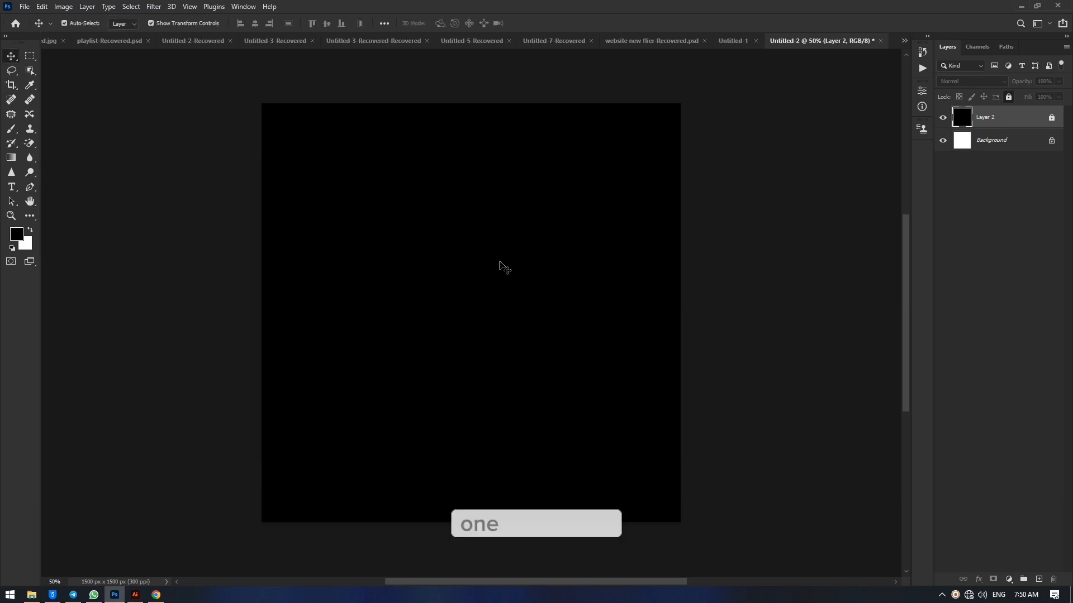
{"action": "left_click", "coordinate": [43, 7]}
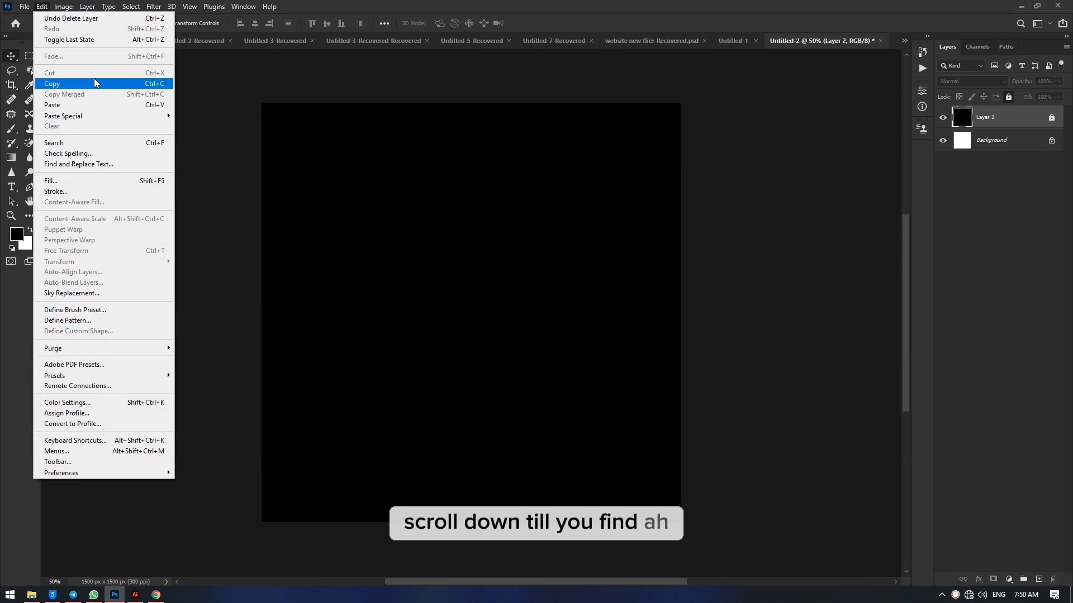
{"action": "mouse_move", "coordinate": [25, 12]}
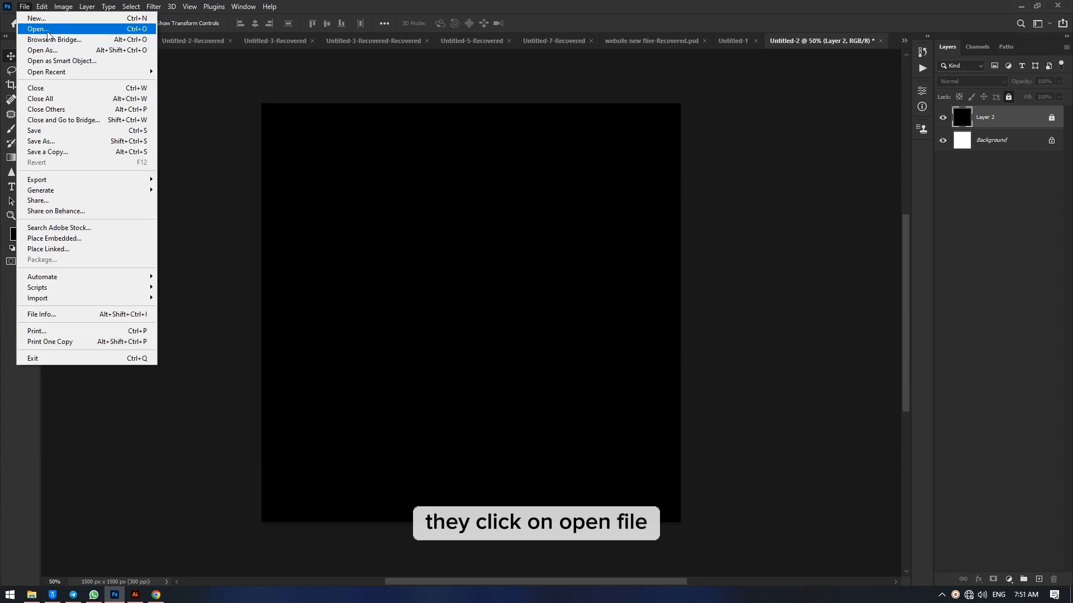
{"action": "left_click", "coordinate": [847, 42]}
{"action": "left_click", "coordinate": [733, 43]}
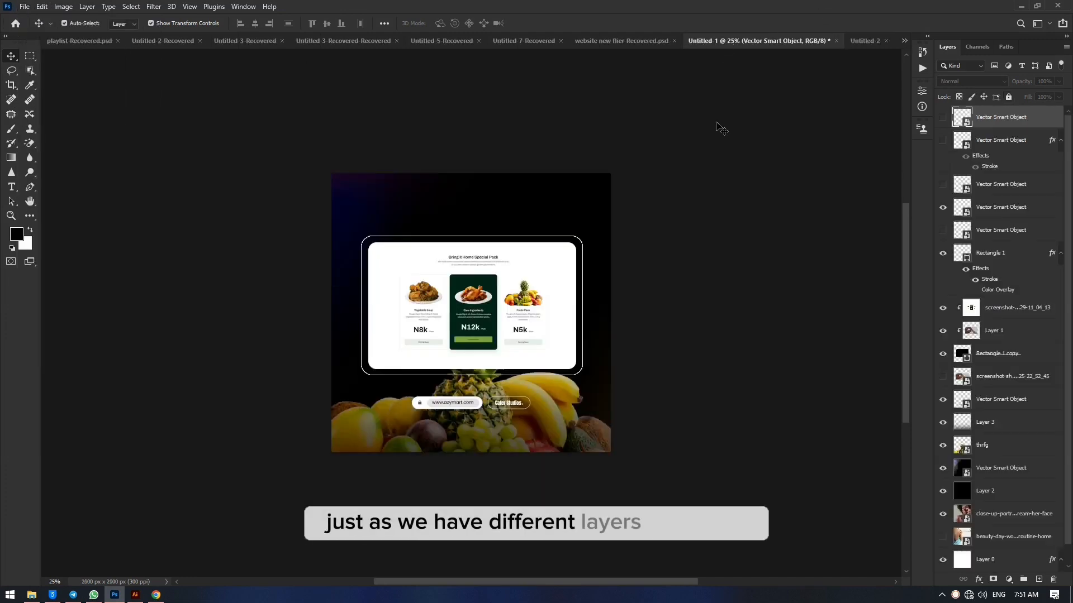
{"action": "left_click", "coordinate": [870, 42]}
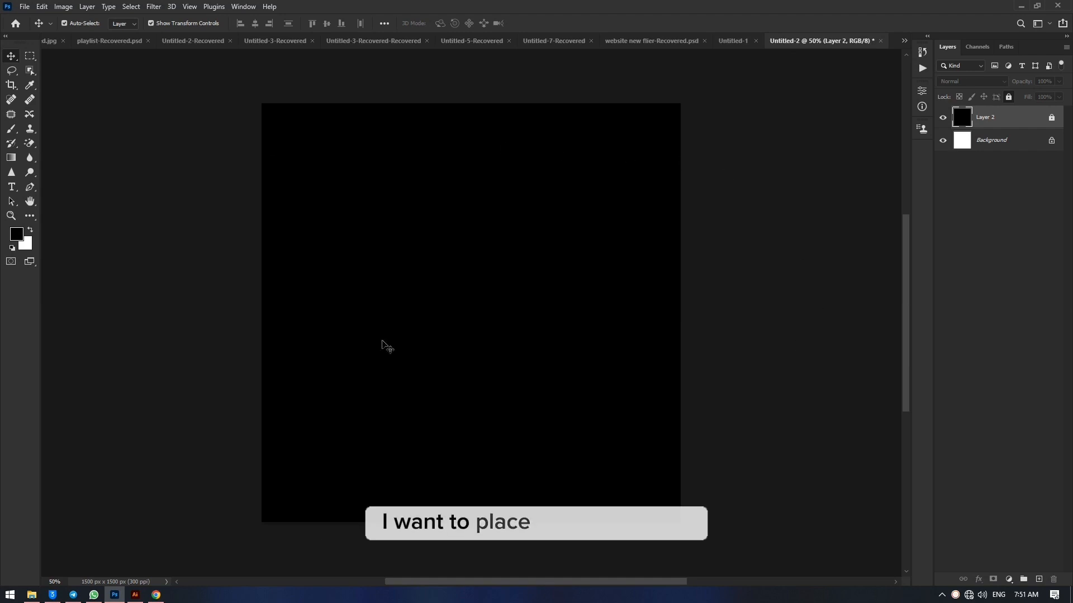
Place the portrait xfdf-300x300.jpg as a linked image above Layer 2 and commit it at the default scale
{"action": "left_click", "coordinate": [25, 6]}
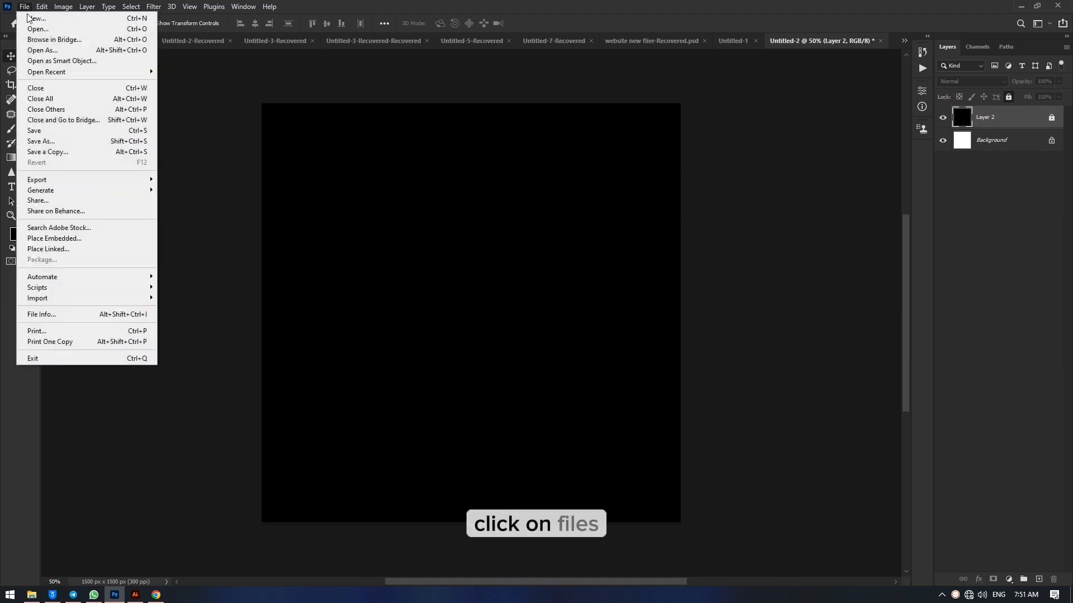
{"action": "left_click", "coordinate": [73, 249]}
{"action": "double_click", "coordinate": [141, 83]}
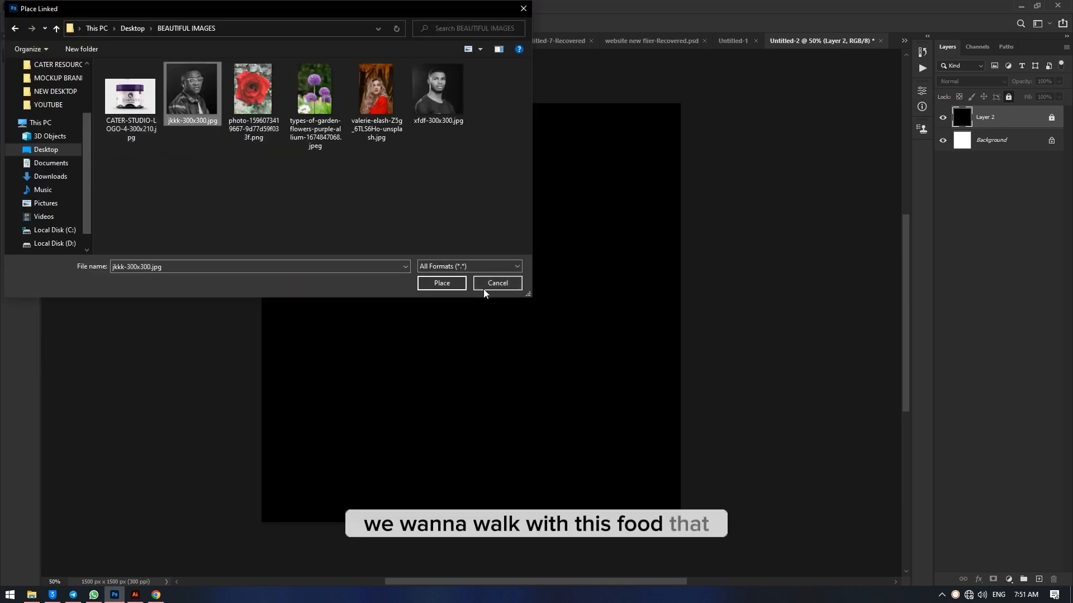
{"action": "left_click", "coordinate": [440, 107]}
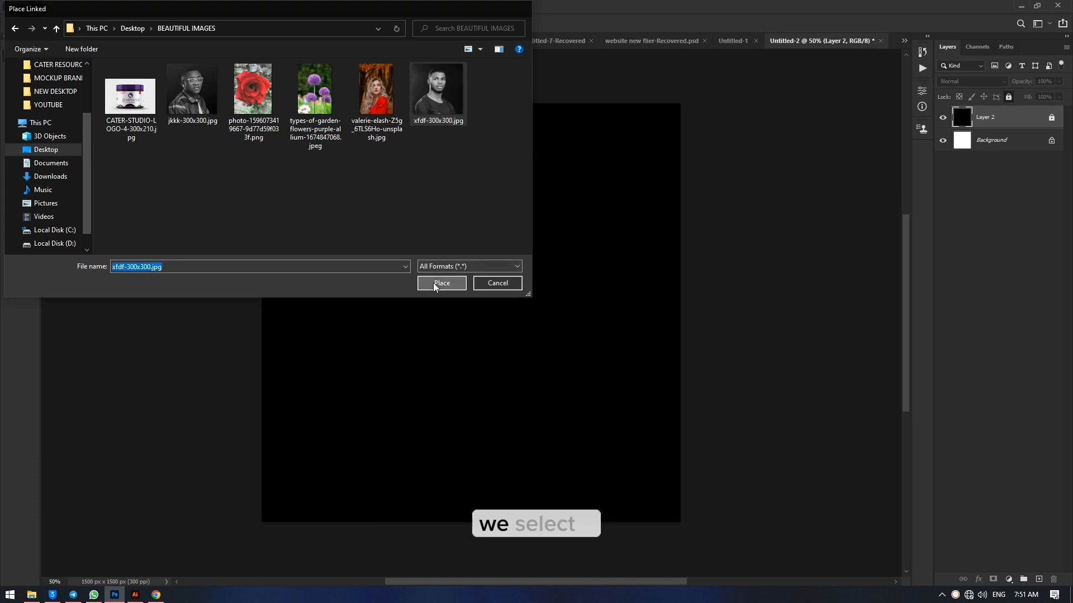
{"action": "left_click", "coordinate": [434, 283]}
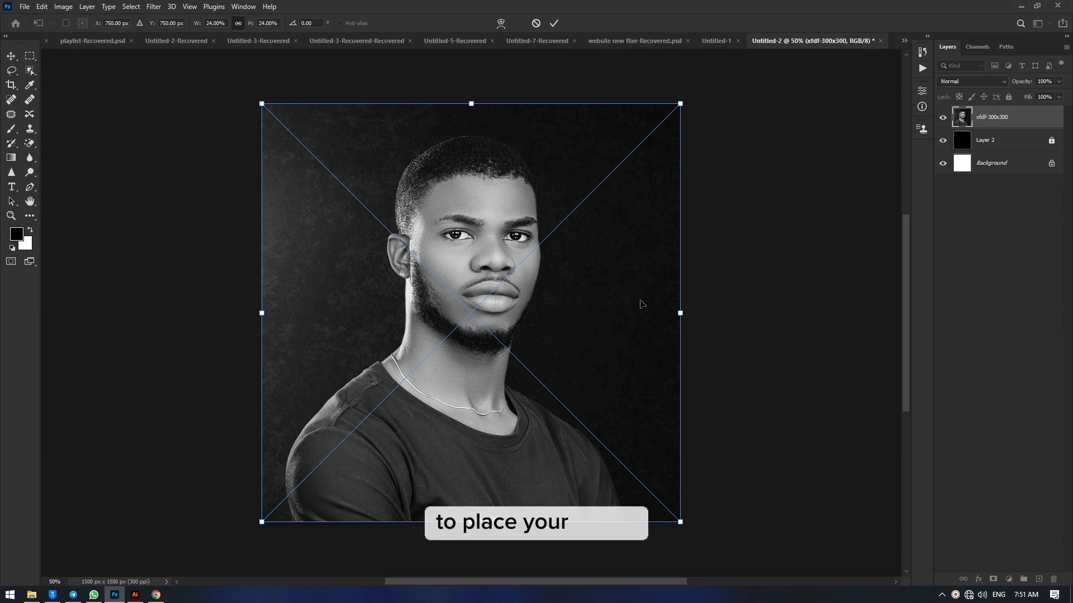
{"action": "key", "text": "ctrl+minus"}
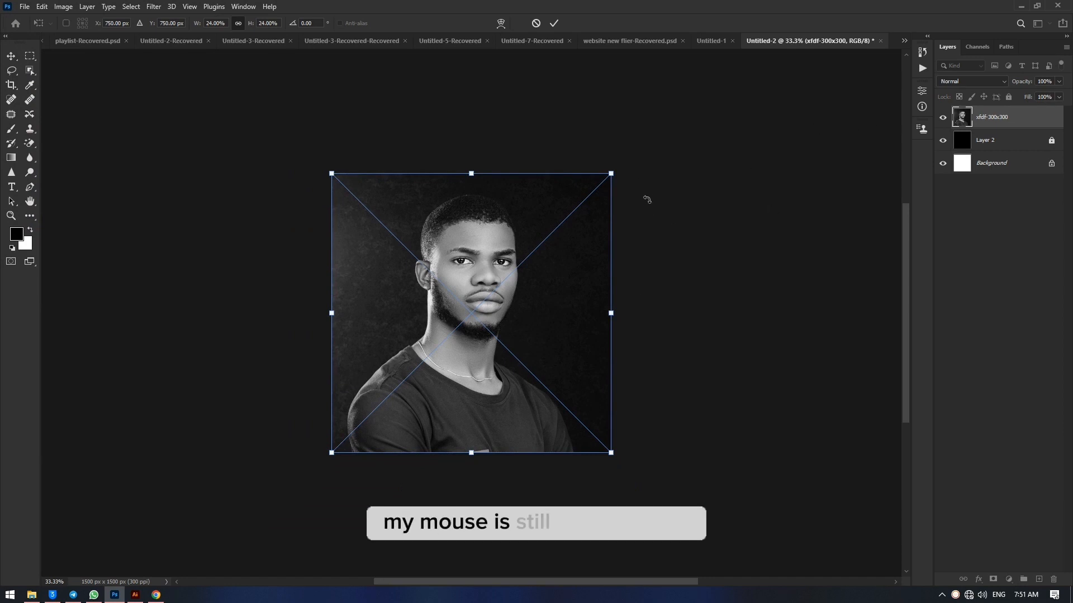
{"action": "left_click_drag", "start_coordinate": [619, 153], "coordinate": [656, 229]}
{"action": "key", "text": "ctrl+z"}
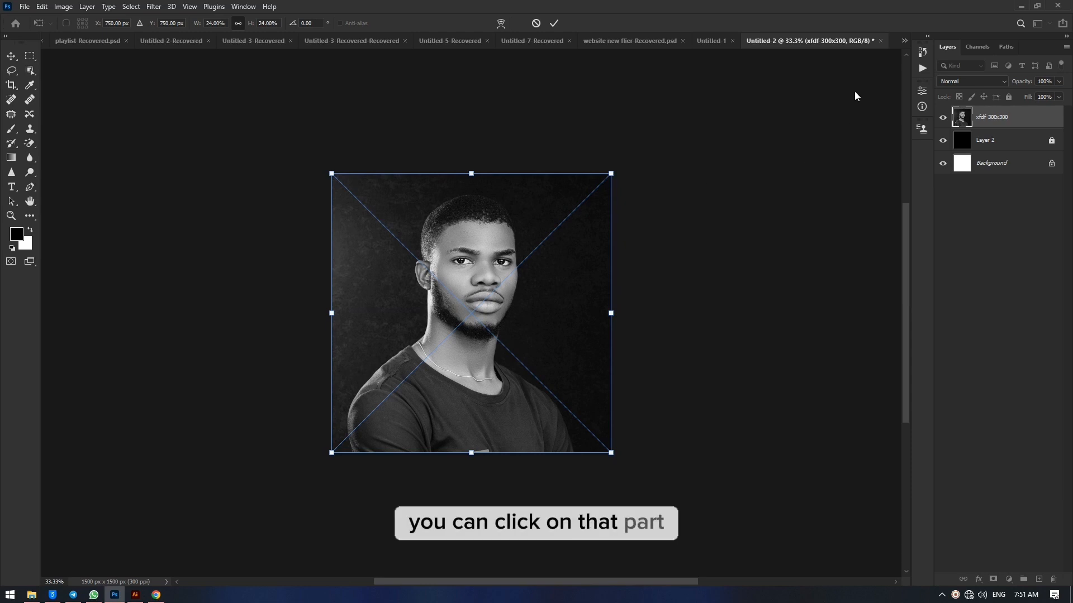
{"action": "key", "text": "Return"}
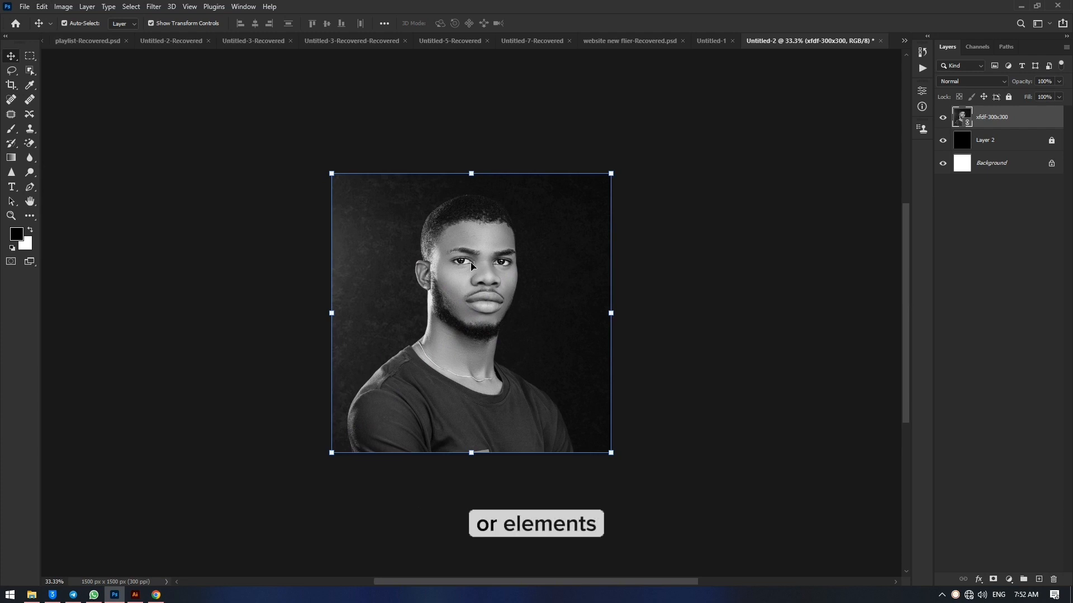
Turn off Show Transform Controls for the Move tool, then turn it back on with the portrait layer selected
{"action": "left_click", "coordinate": [1022, 141]}
{"action": "left_click", "coordinate": [592, 212]}
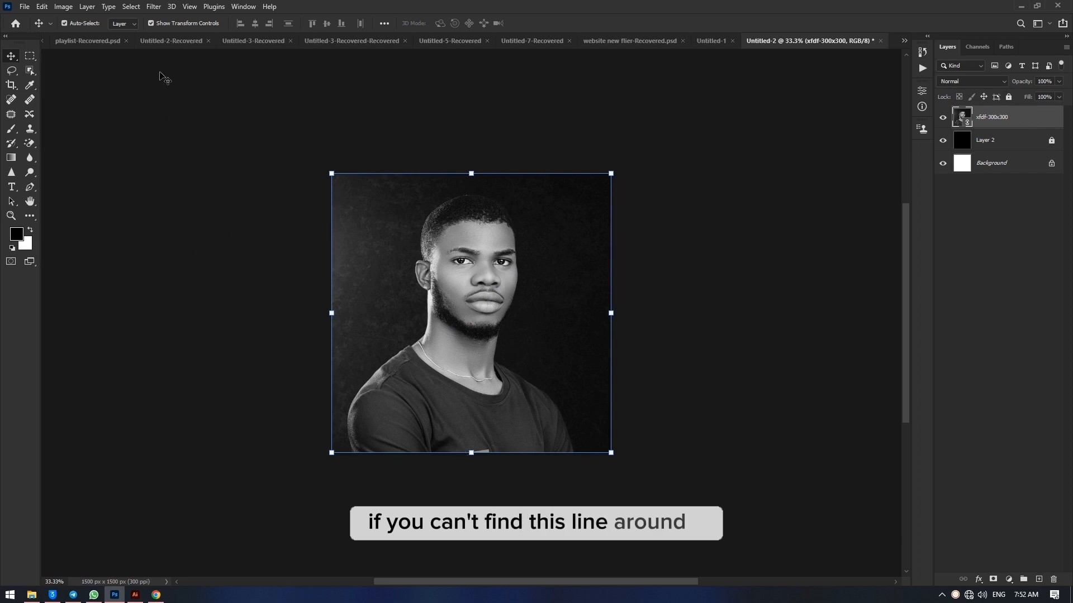
{"action": "key", "text": "ctrl"}
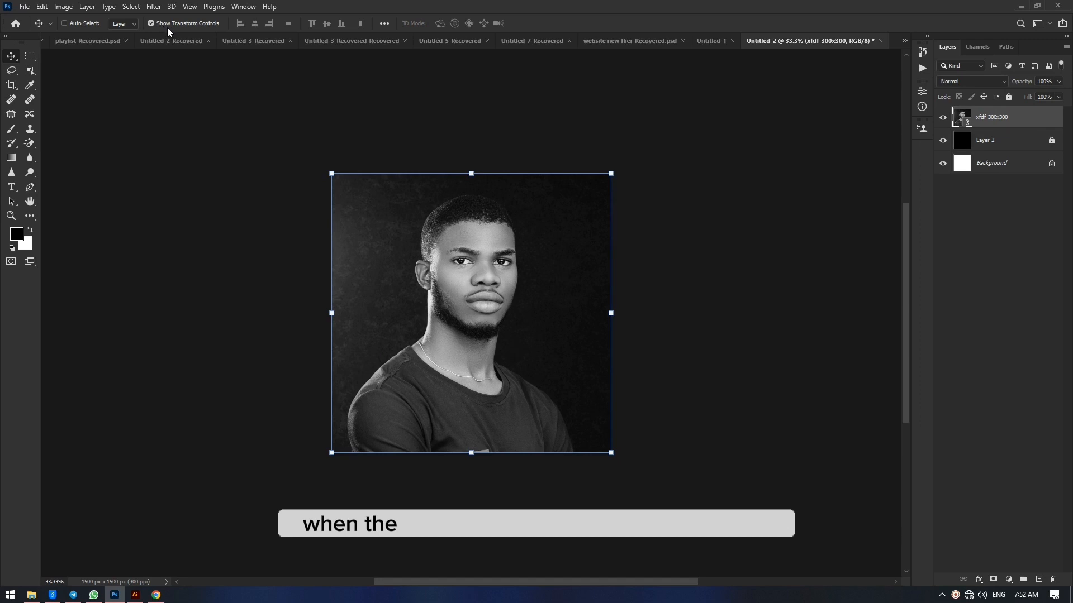
{"action": "left_click", "coordinate": [152, 22]}
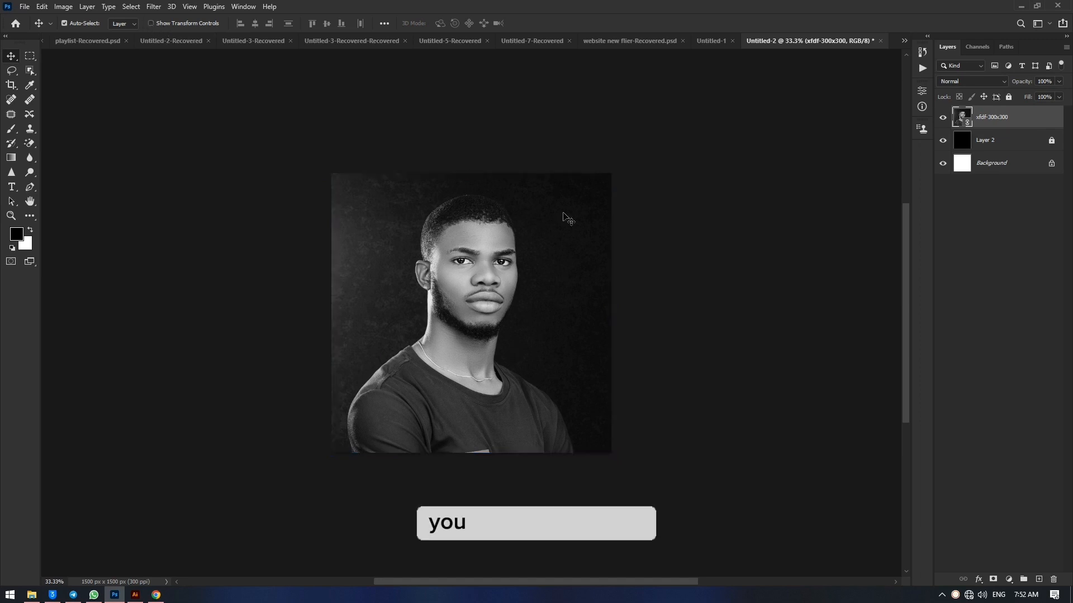
{"action": "left_click", "coordinate": [151, 23]}
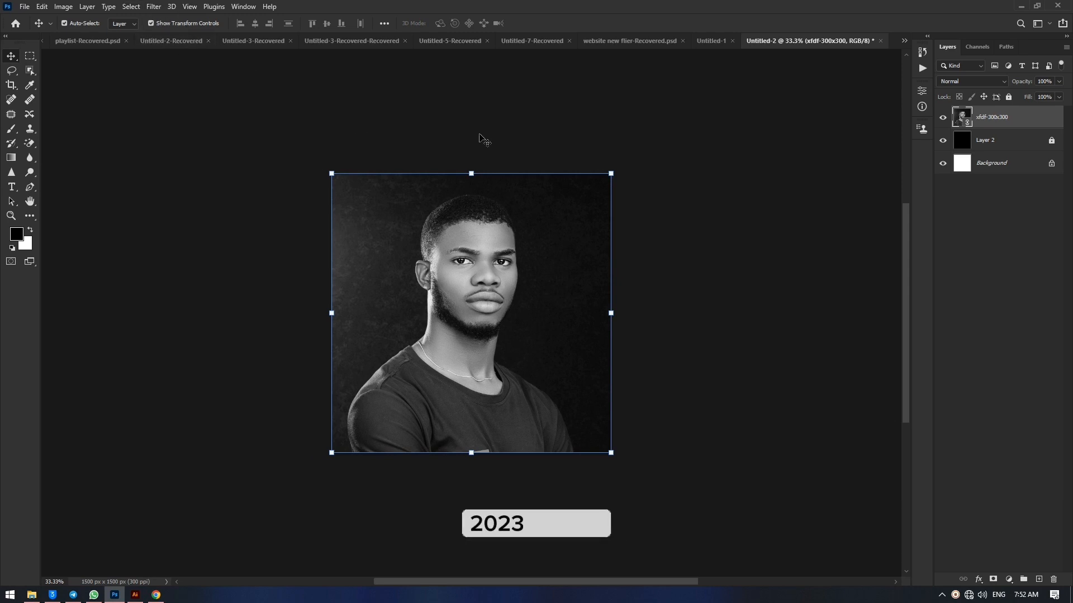
{"action": "left_click", "coordinate": [710, 278]}
{"action": "left_click", "coordinate": [529, 302]}
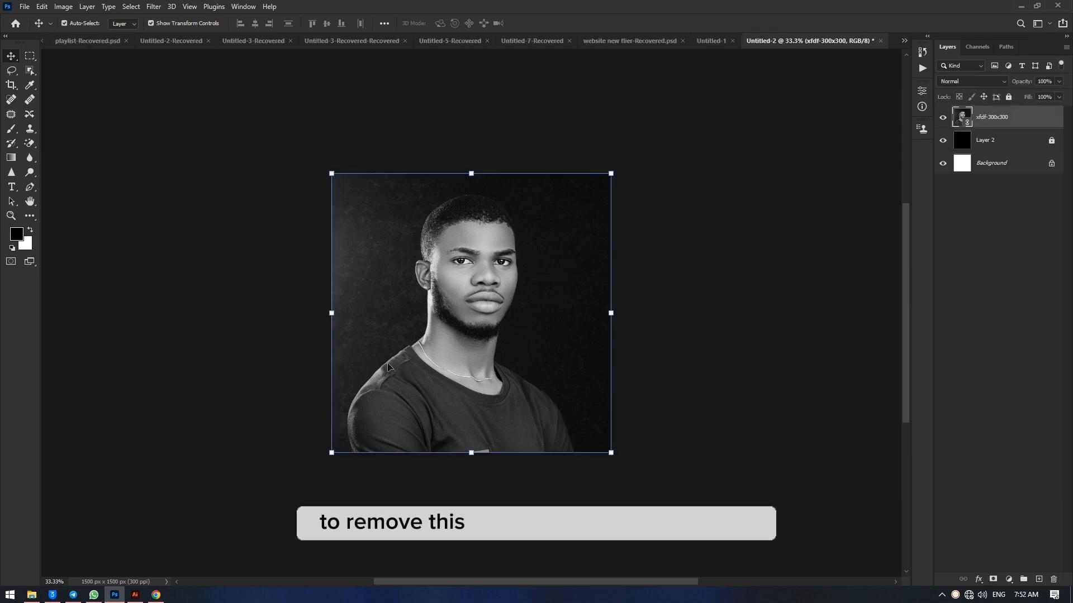
Cut the man out onto a new layer using Select Subject, and hide the original xfdf-300x300 layer
{"action": "left_click", "coordinate": [132, 7]}
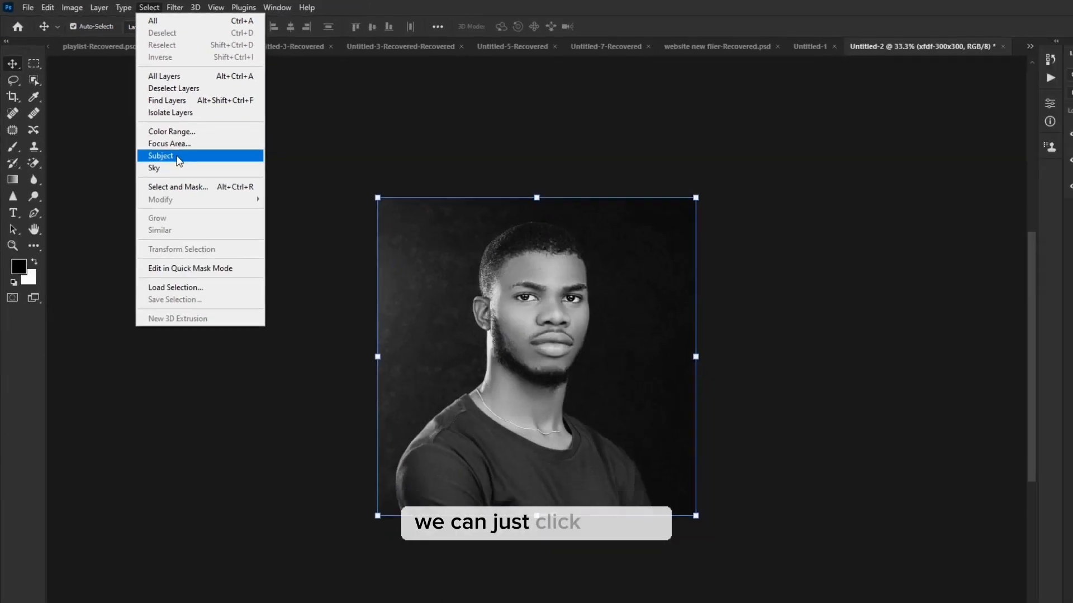
{"action": "left_click", "coordinate": [310, 272]}
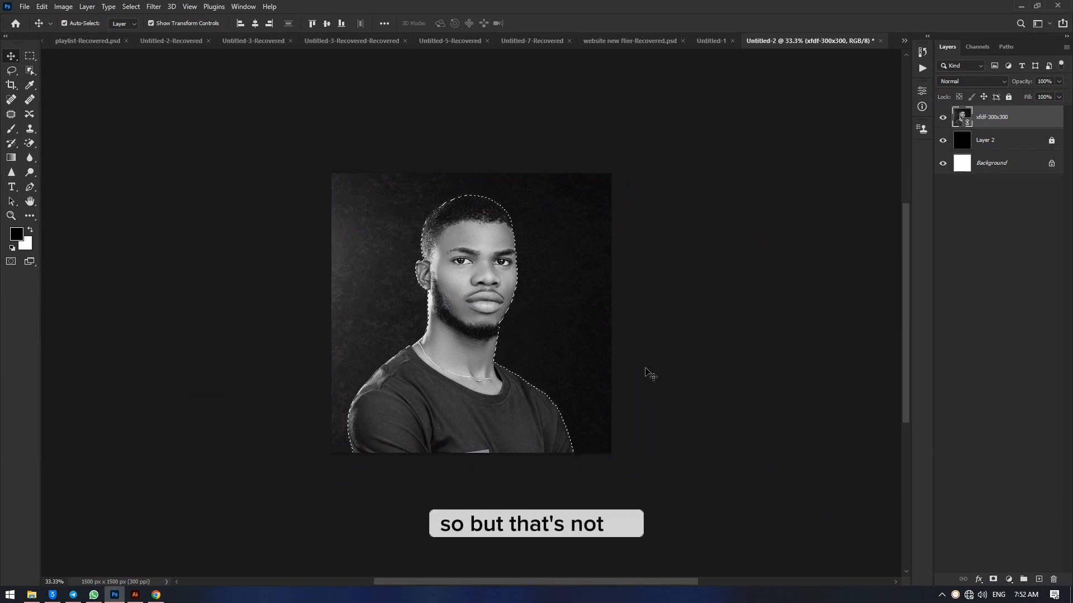
{"action": "left_click_drag", "start_coordinate": [487, 256], "coordinate": [503, 281]}
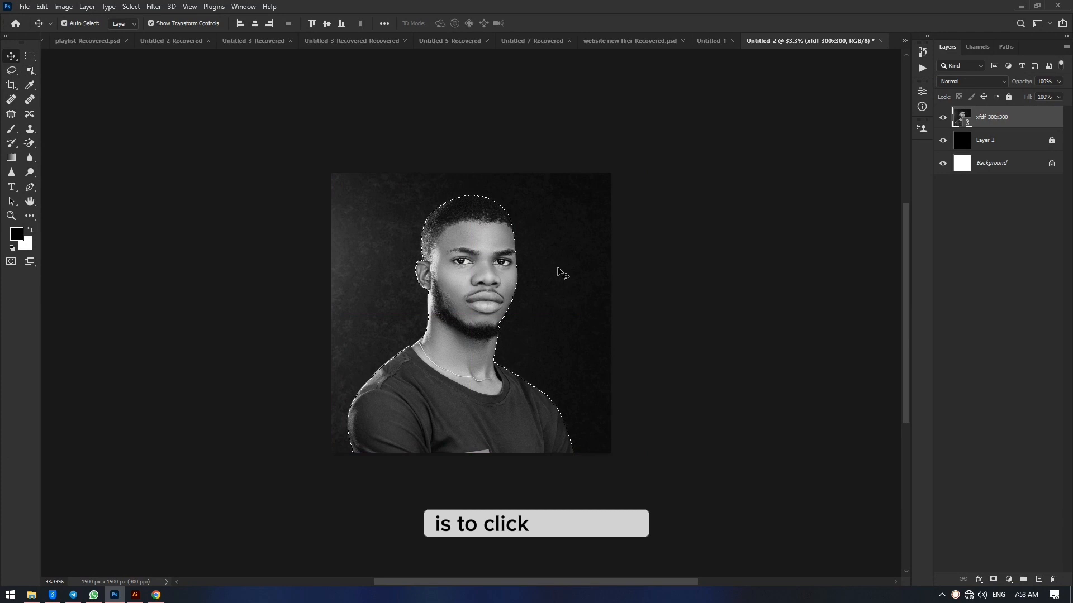
{"action": "key", "text": "ctrl+j"}
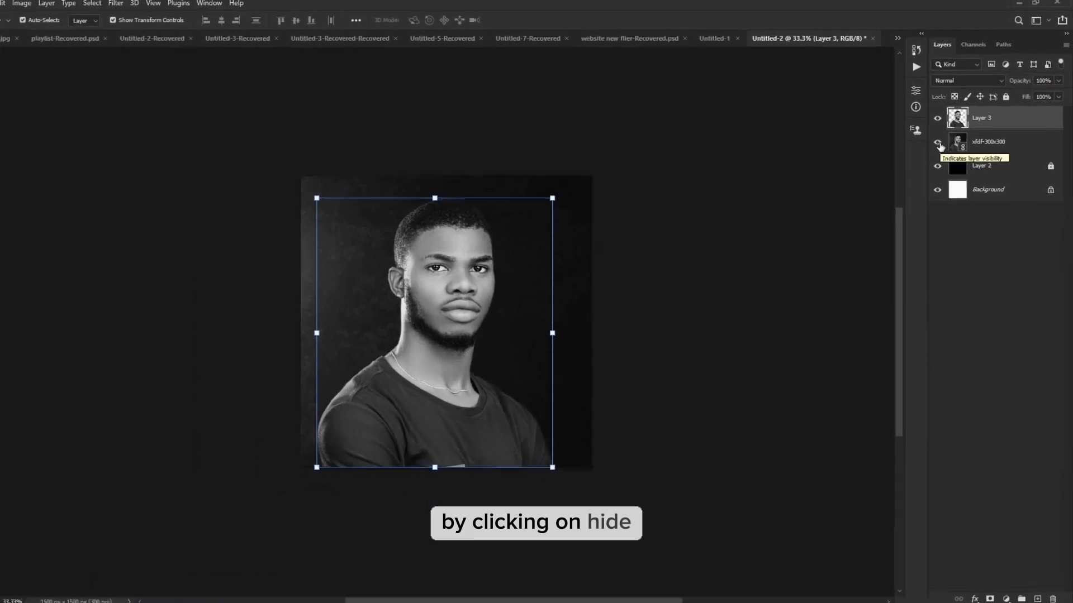
{"action": "left_click", "coordinate": [937, 142]}
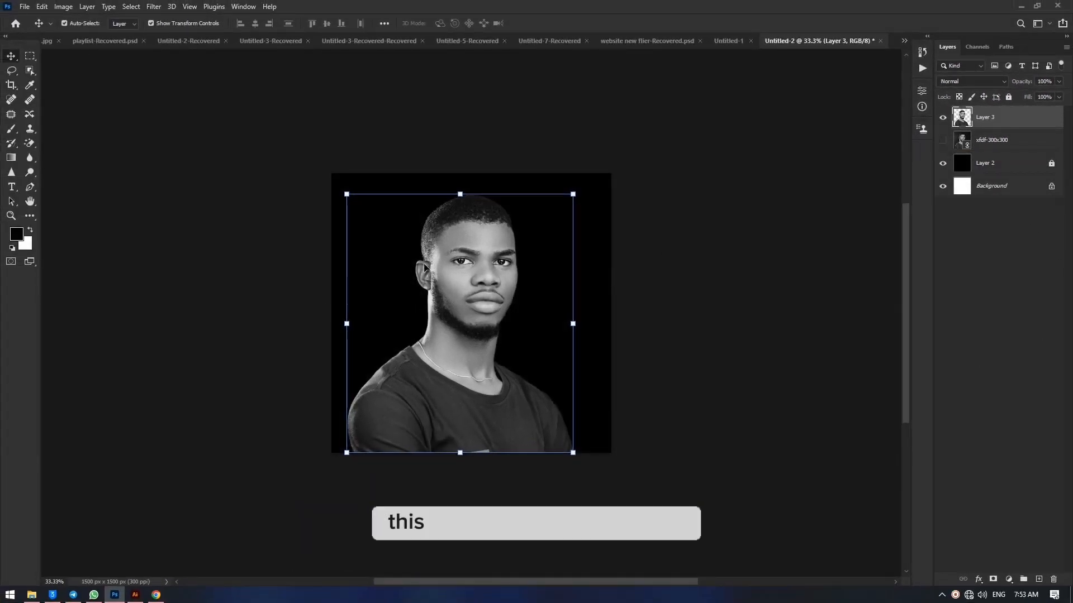
{"action": "left_click", "coordinate": [1016, 201]}
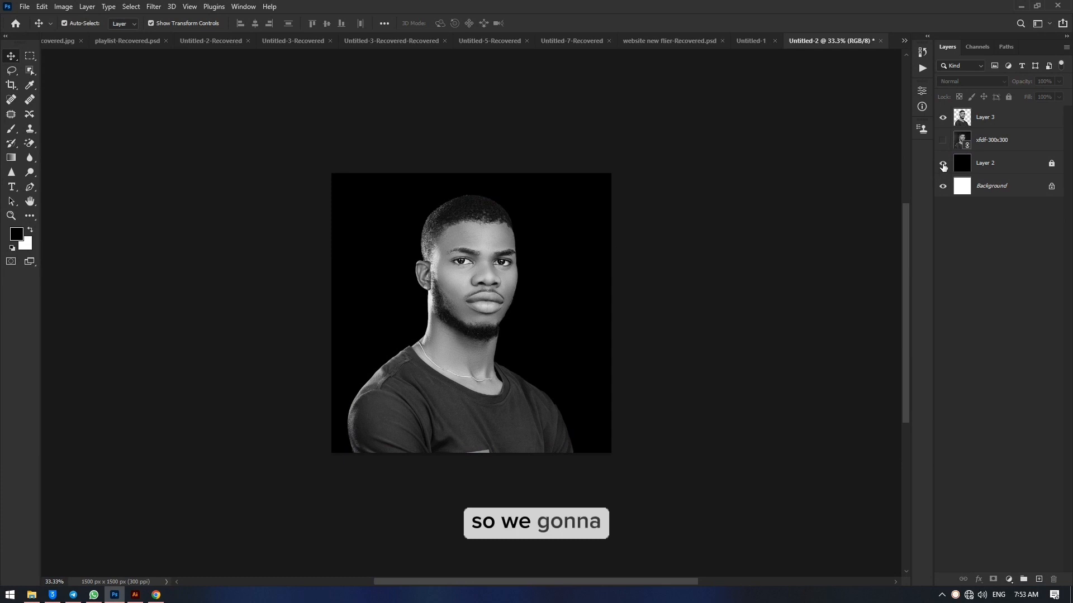
Toggle the black Layer 2 to compare the cutout on white and black, leaving Layer 2 hidden
{"action": "left_click", "coordinate": [943, 164]}
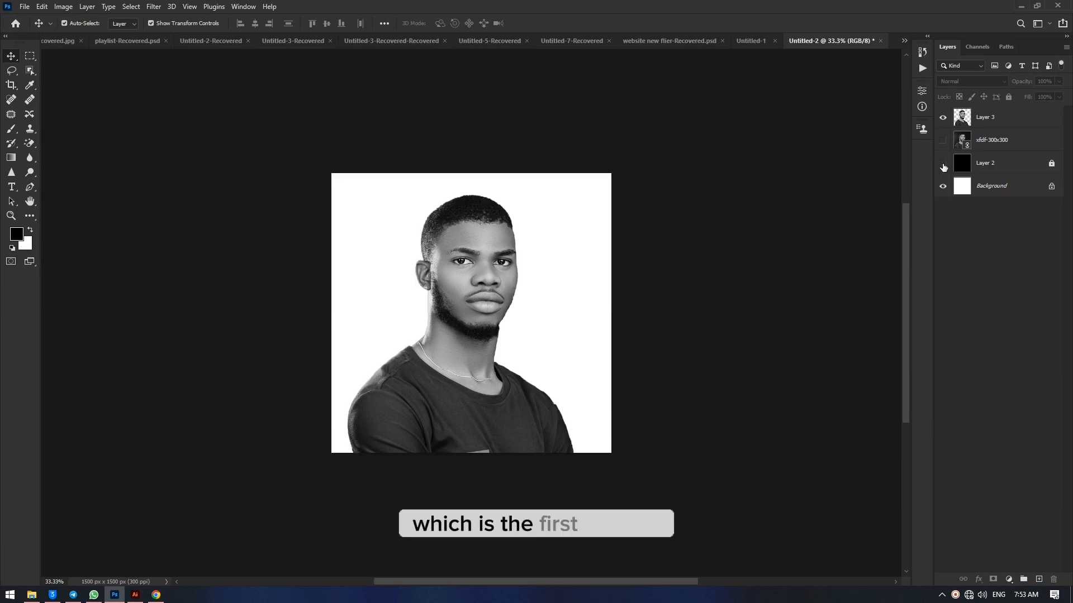
{"action": "key", "text": "ctrl+plus"}
{"action": "key", "text": "ctrl+plus"}
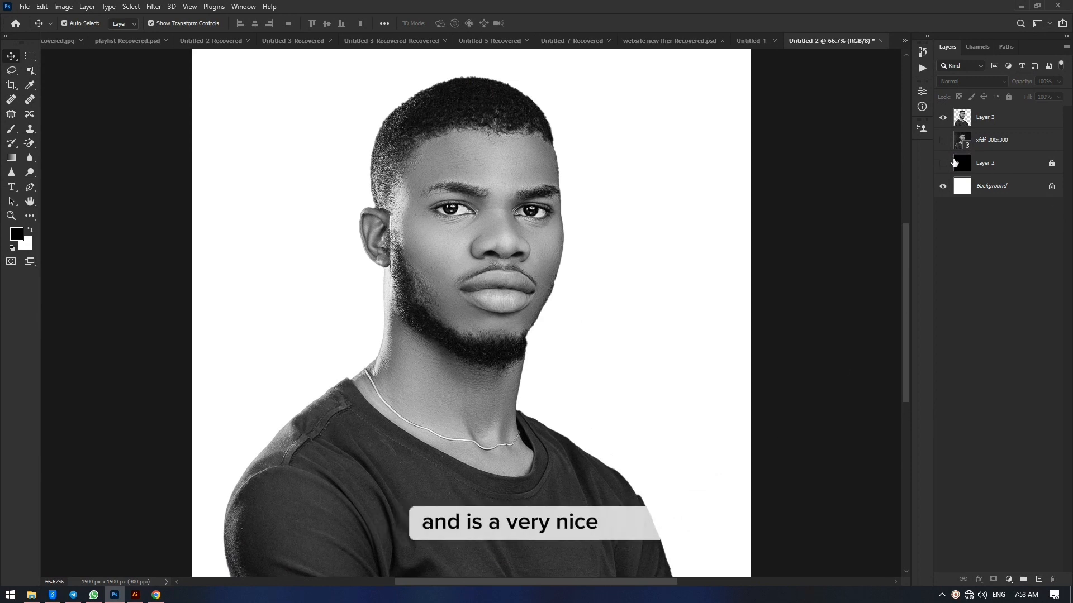
{"action": "left_click", "coordinate": [942, 164]}
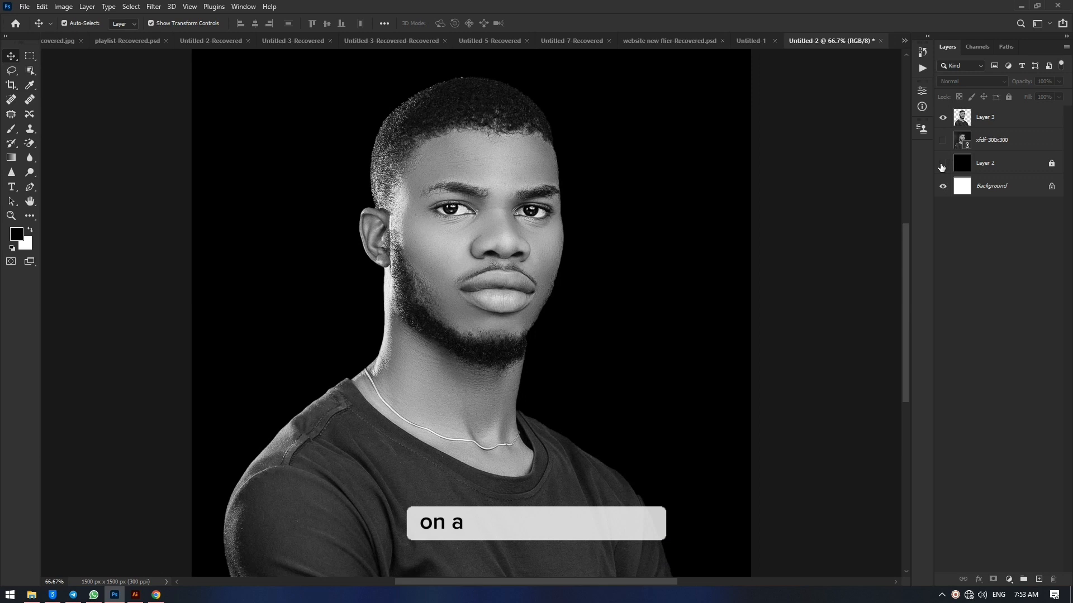
{"action": "left_click", "coordinate": [943, 164]}
{"action": "key", "text": "ctrl+minus"}
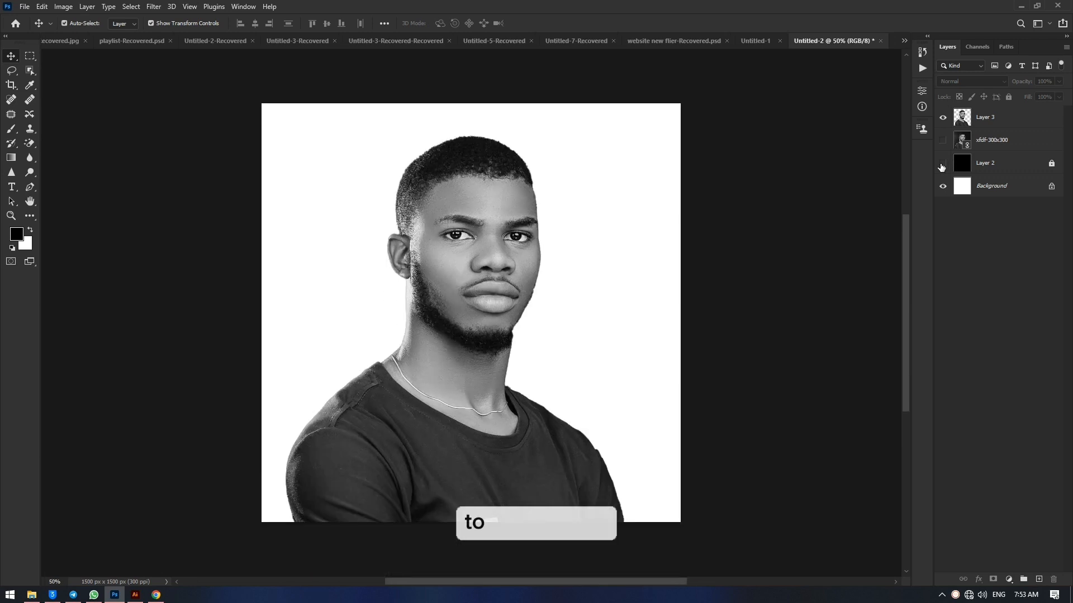
Delete the hidden xfdf-300x300 layer and hide the man's cutout on Layer 3
{"action": "left_click", "coordinate": [984, 144]}
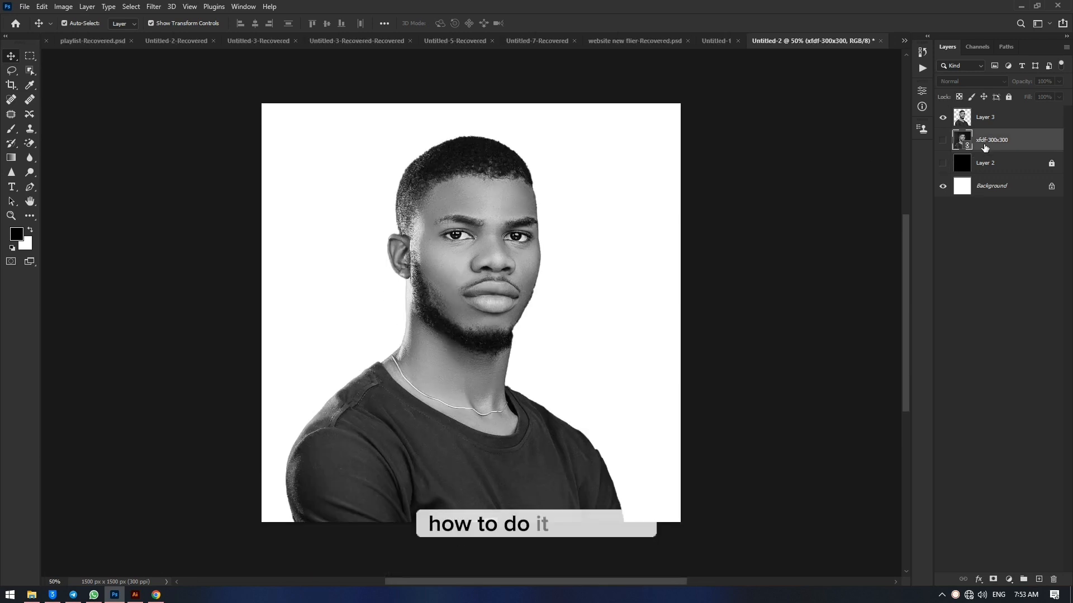
{"action": "key", "text": "Delete"}
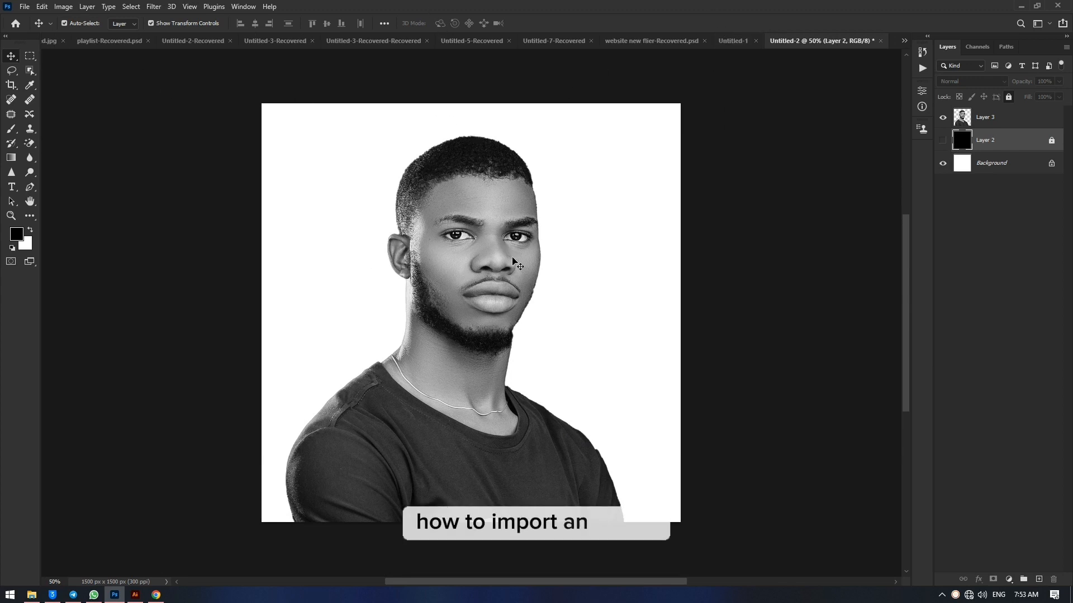
{"action": "left_click", "coordinate": [943, 118]}
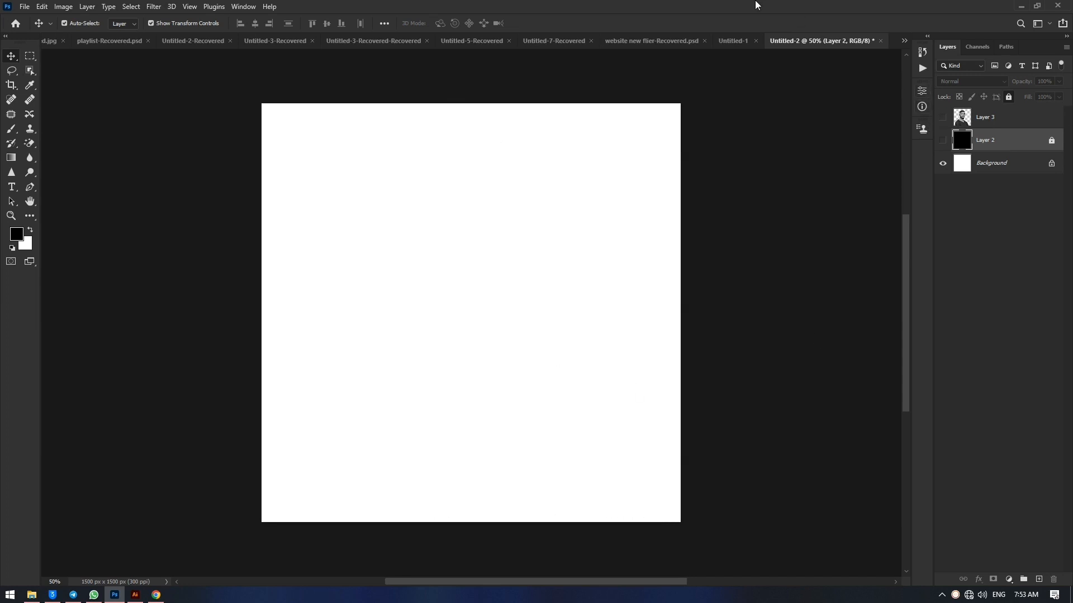
Bring the autumn photo of the woman in red from the BEAUTIFUL IMAGES folder into Untitled-2 and commit the placement
{"action": "double_click", "coordinate": [739, 5]}
{"action": "left_click_drag", "start_coordinate": [554, 56], "coordinate": [508, 133]}
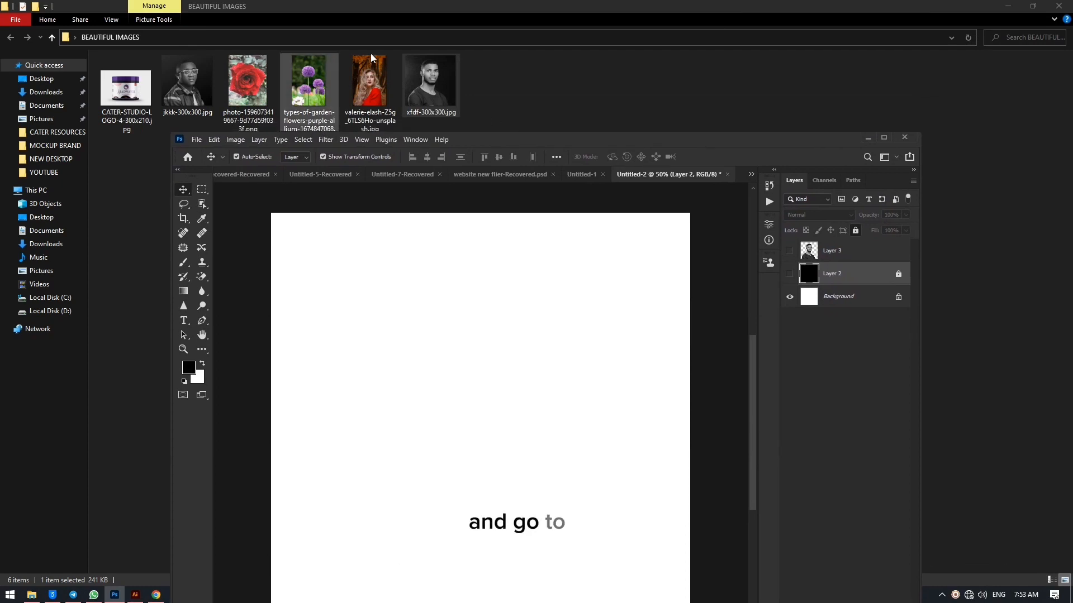
{"action": "left_click_drag", "start_coordinate": [356, 80], "coordinate": [443, 395]}
{"action": "double_click", "coordinate": [578, 135]}
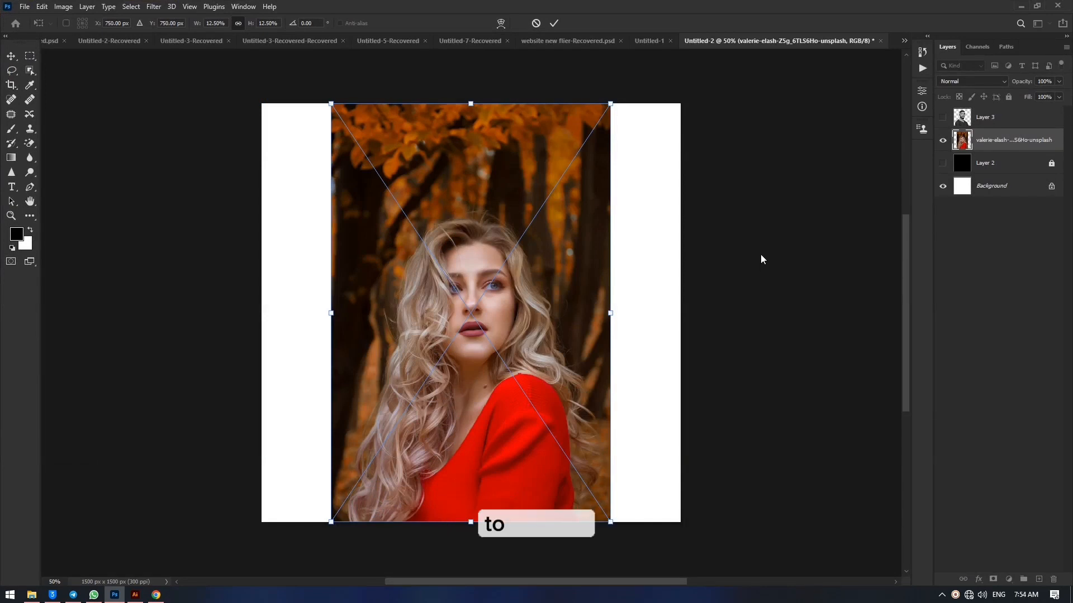
{"action": "key", "text": "Return"}
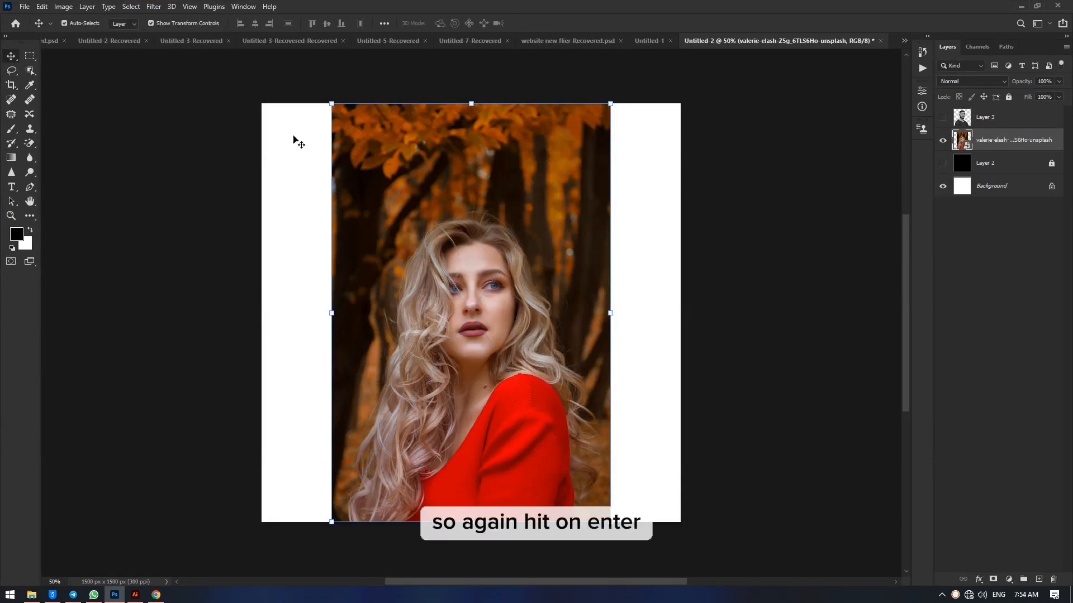
Select the woman with Select Subject and copy the selection to a new layer
{"action": "left_click", "coordinate": [131, 7]}
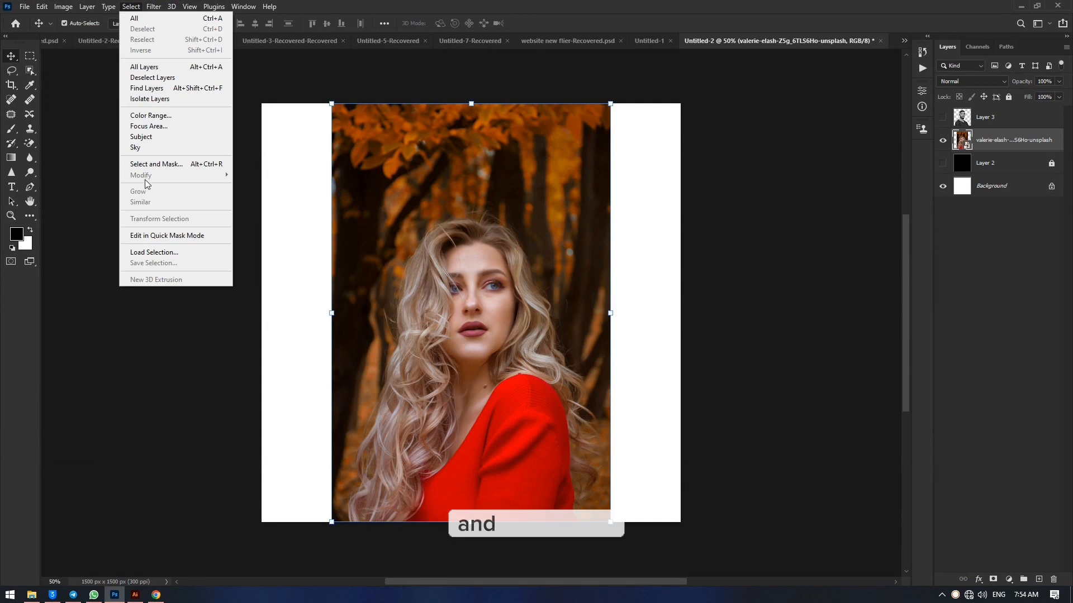
{"action": "left_click", "coordinate": [150, 139]}
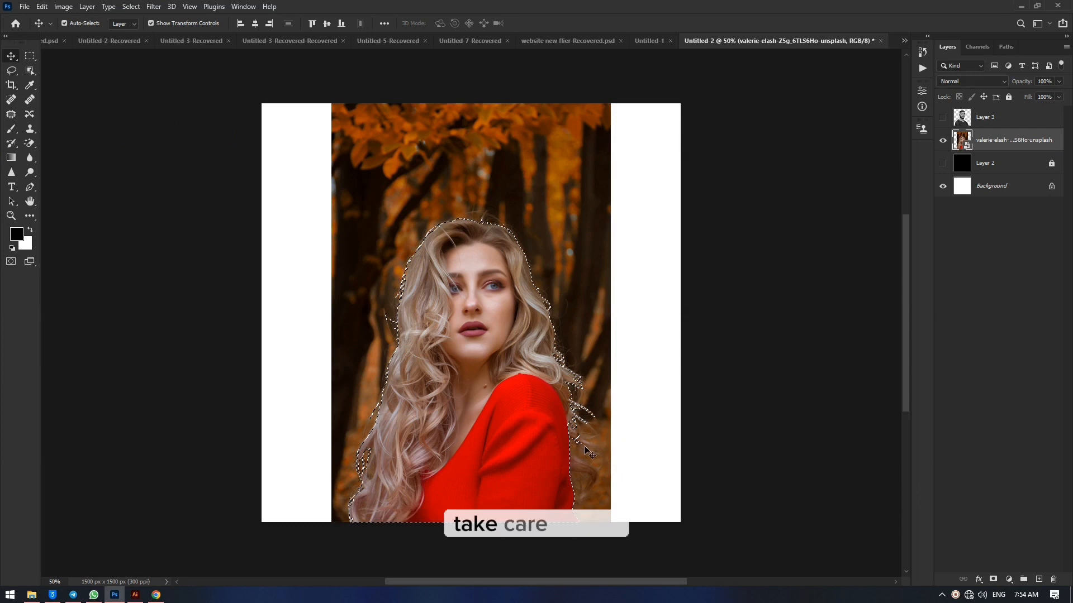
{"action": "key", "text": "ctrl+plus"}
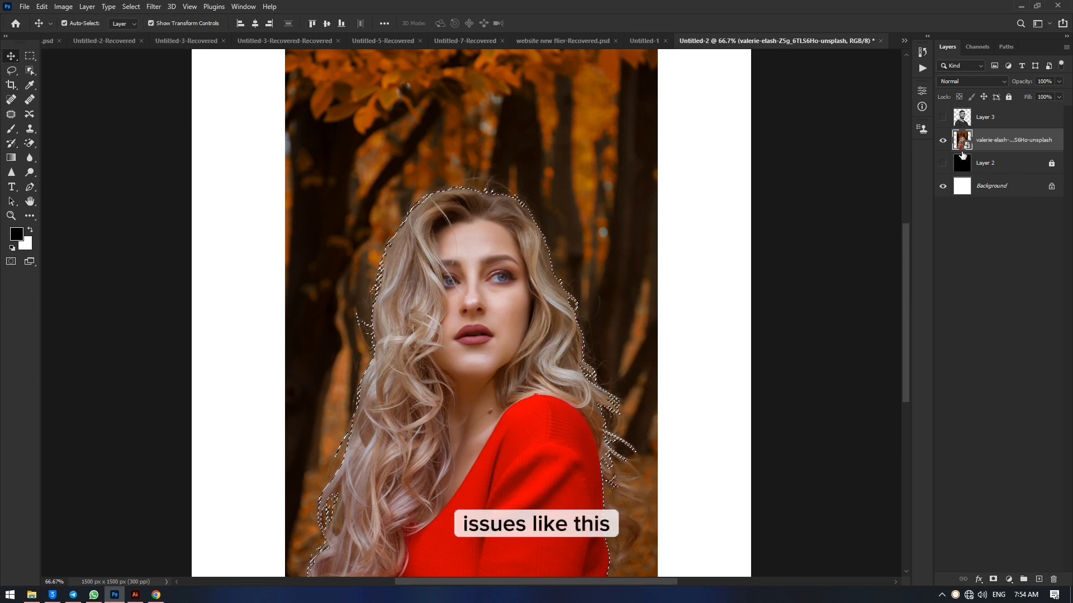
{"action": "key", "text": "ctrl+j"}
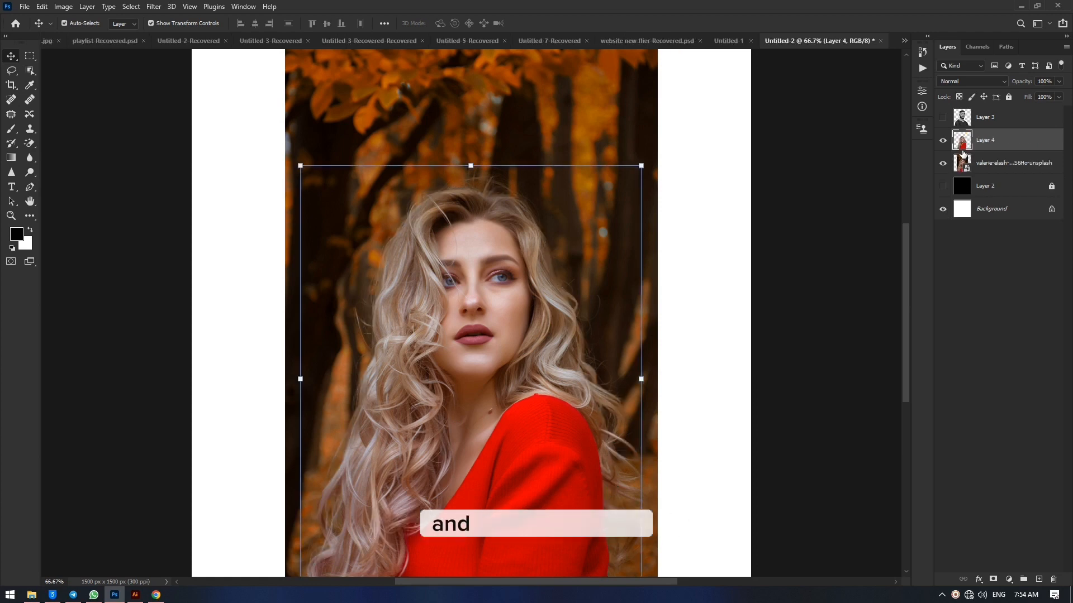
Hide the original autumn photo layer and inspect the woman's cutout against the white background
{"action": "left_click", "coordinate": [943, 164]}
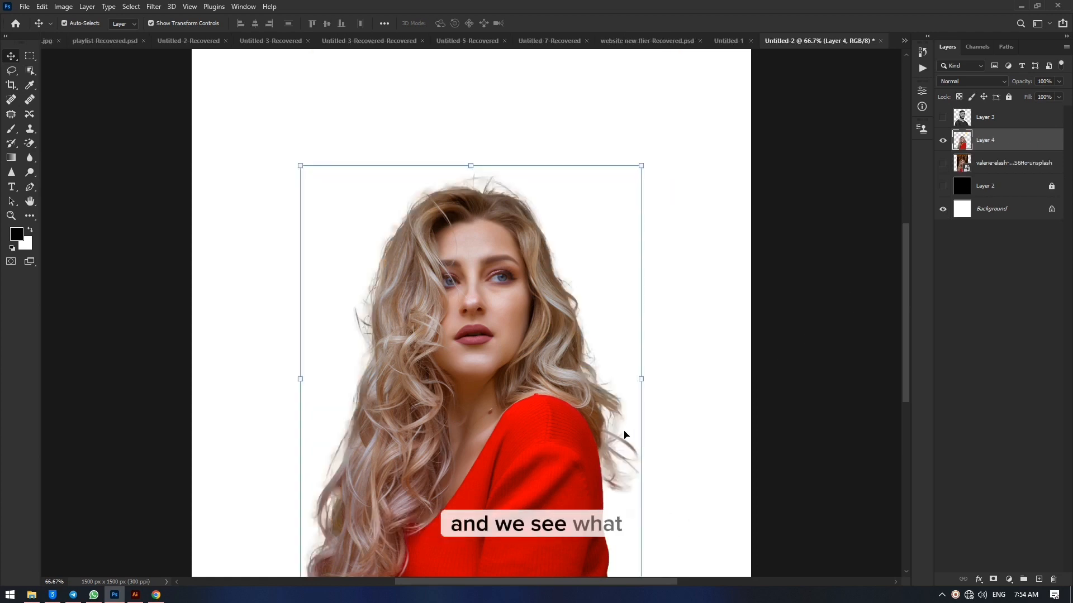
{"action": "scroll", "coordinate": [624, 435], "scroll_direction": "down", "scroll_amount": 2}
{"action": "scroll", "coordinate": [531, 483], "scroll_direction": "down", "scroll_amount": 1}
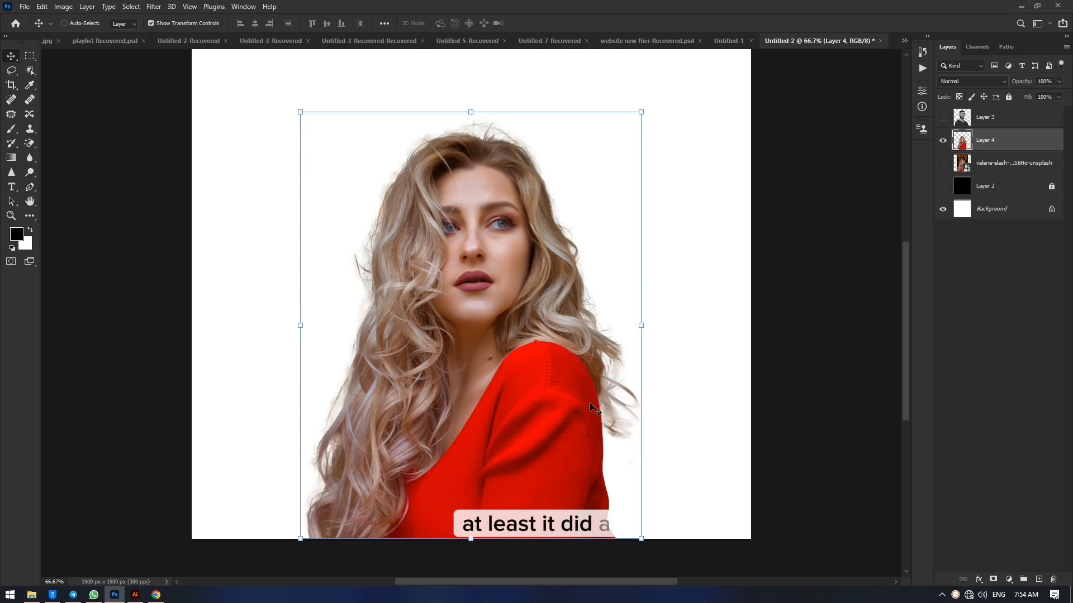
{"action": "key", "text": "ctrl+minus"}
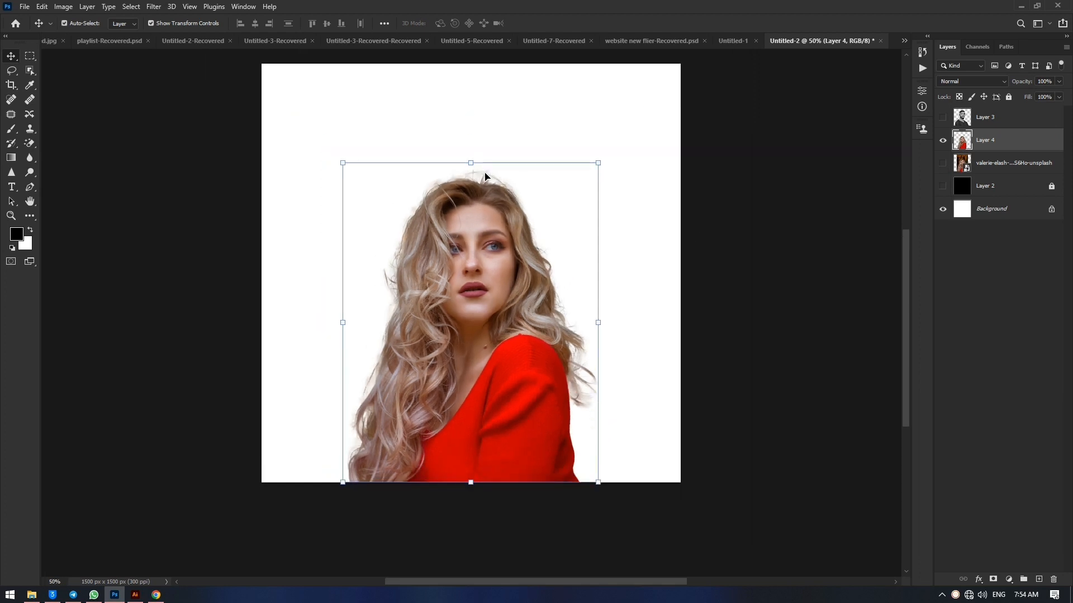
Enlarge the woman's cutout on Layer 4 to about 124% and show the black Layer 2 behind it
{"action": "left_click_drag", "start_coordinate": [473, 159], "coordinate": [471, 87]}
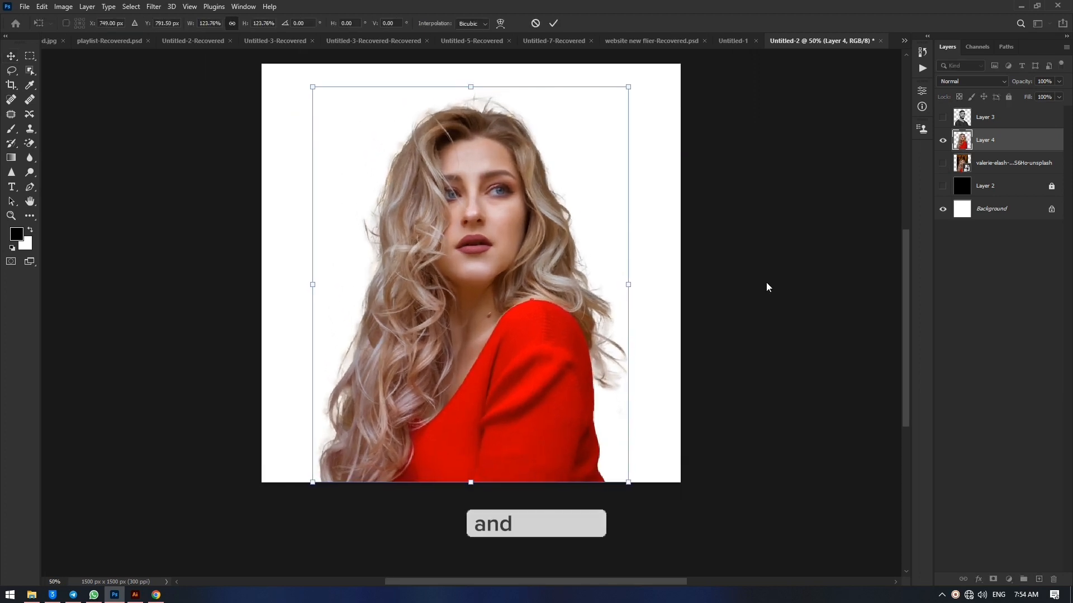
{"action": "key", "text": "Return"}
{"action": "left_click", "coordinate": [986, 257]}
{"action": "left_click", "coordinate": [943, 187]}
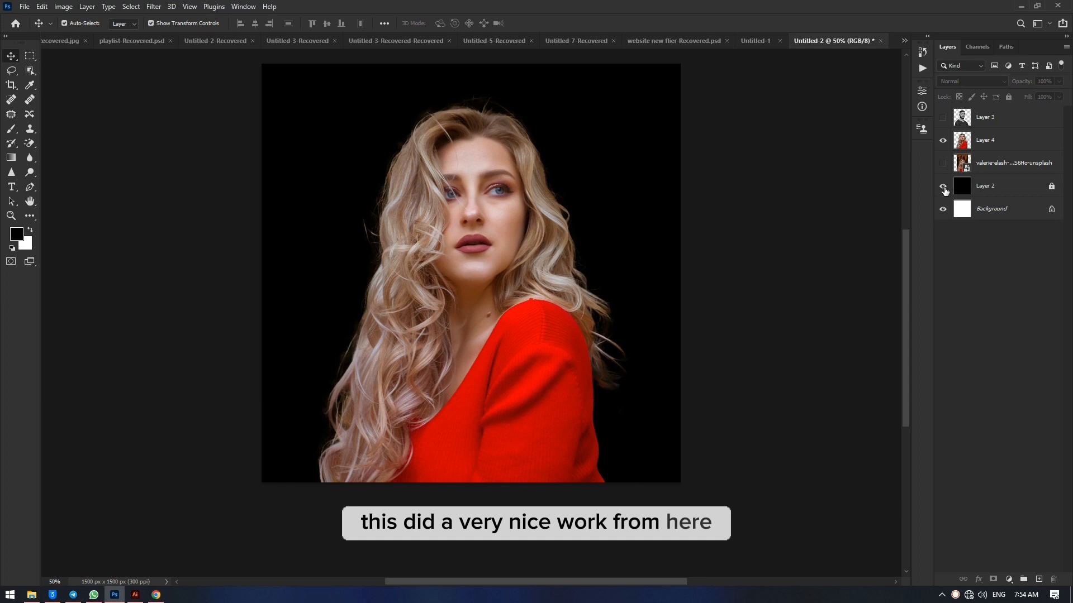
Hide the woman's cutout and place the CATER-STUDIO-LOGO-4-300x210 jar image from the BEAUTIFUL IMAGES folder into Untitled-2
{"action": "left_click", "coordinate": [943, 141]}
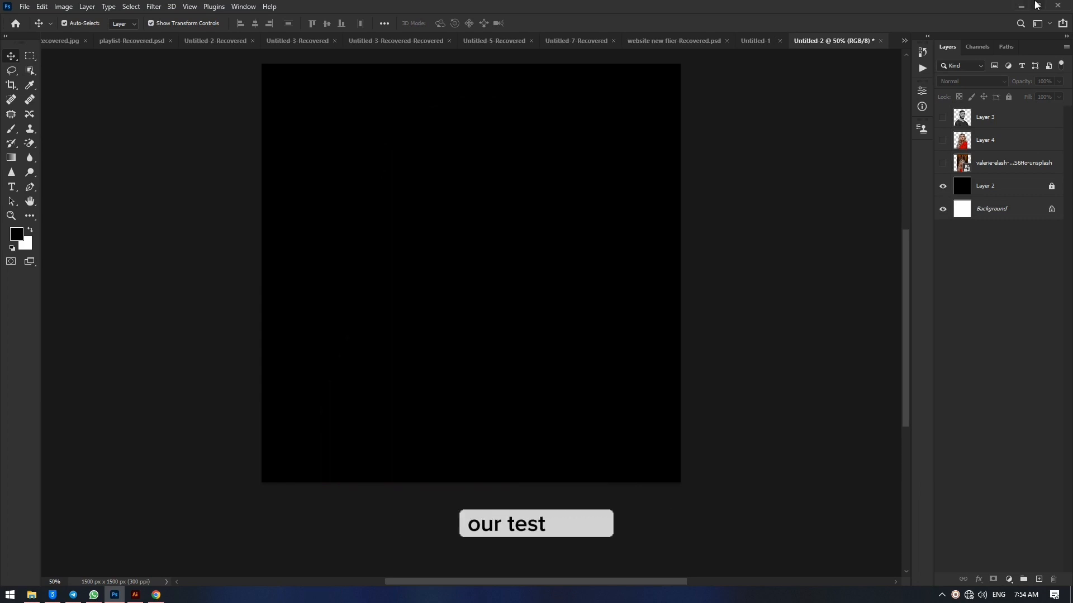
{"action": "left_click", "coordinate": [1037, 5]}
{"action": "left_click", "coordinate": [126, 89]}
{"action": "left_click_drag", "start_coordinate": [126, 88], "coordinate": [482, 413]}
{"action": "double_click", "coordinate": [617, 147]}
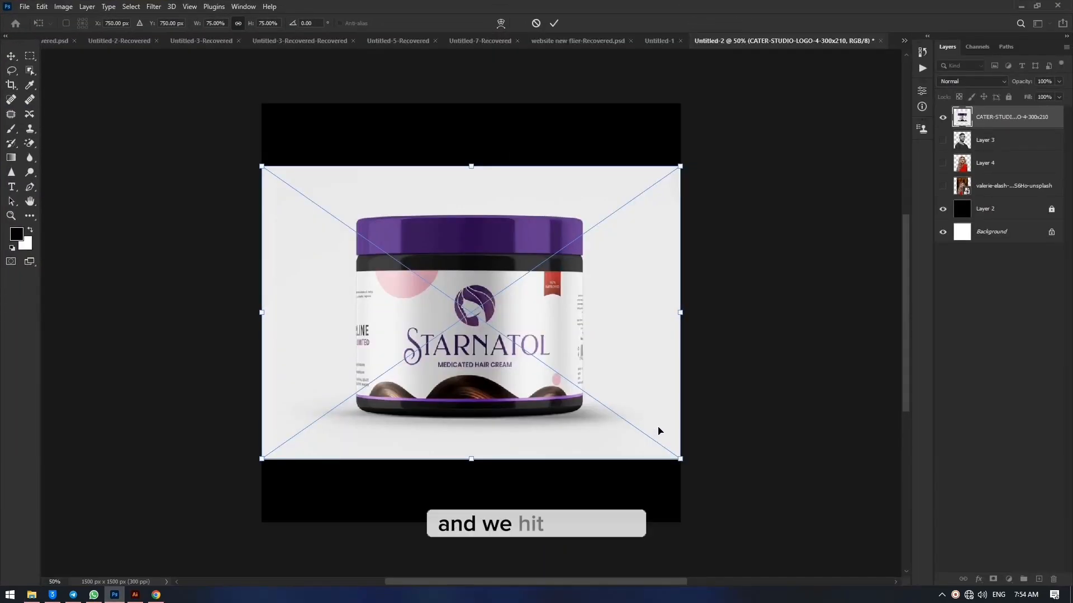
{"action": "key", "text": "Return"}
Select the jar with Select Subject, copy it to a new layer and hide the original jar image
{"action": "left_click", "coordinate": [130, 6]}
{"action": "left_click", "coordinate": [143, 143]}
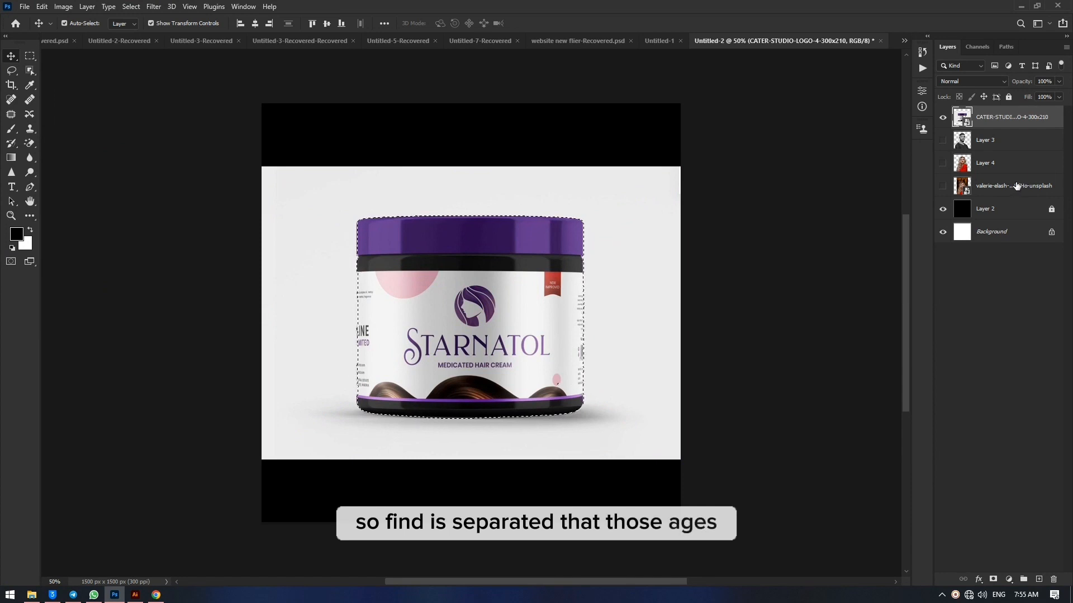
{"action": "key", "text": "ctrl+j"}
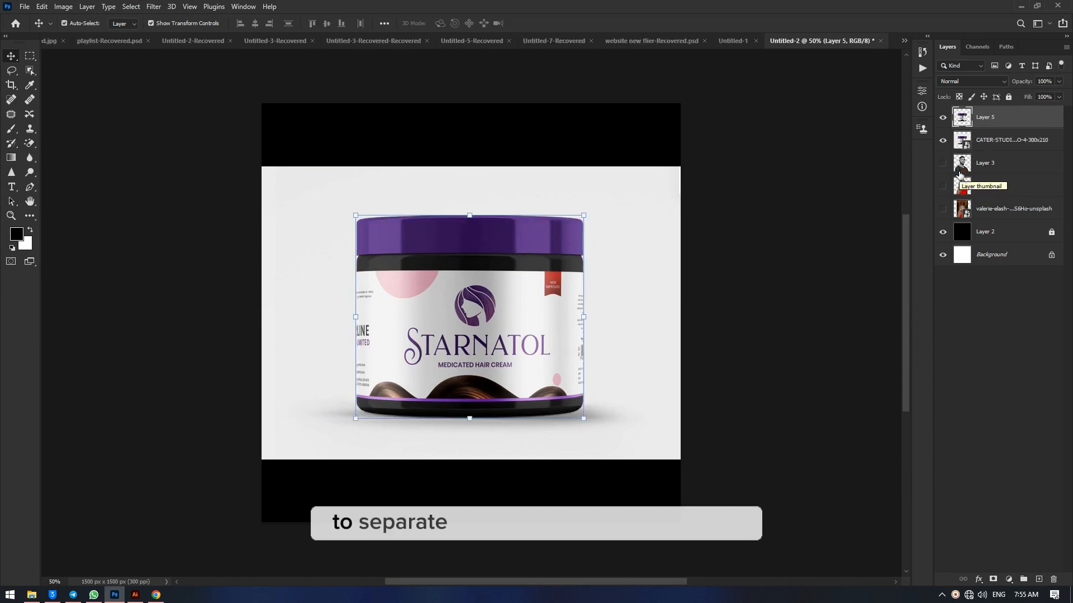
{"action": "left_click", "coordinate": [943, 140]}
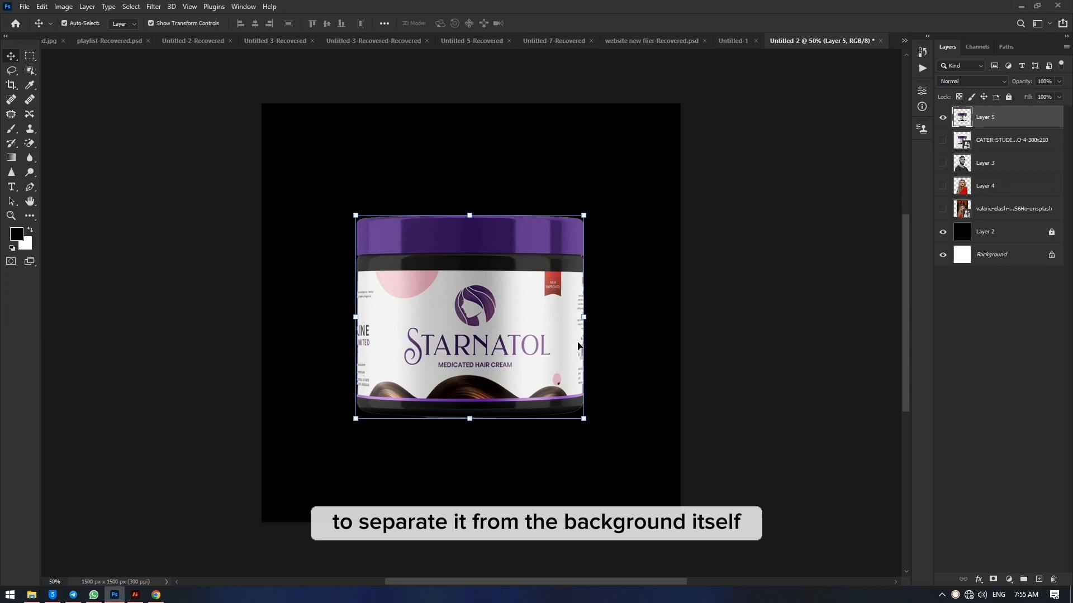
Examine the edges of the jar's cutout up close against the black background
{"action": "left_click", "coordinate": [637, 339]}
{"action": "key", "text": "ctrl+plus"}
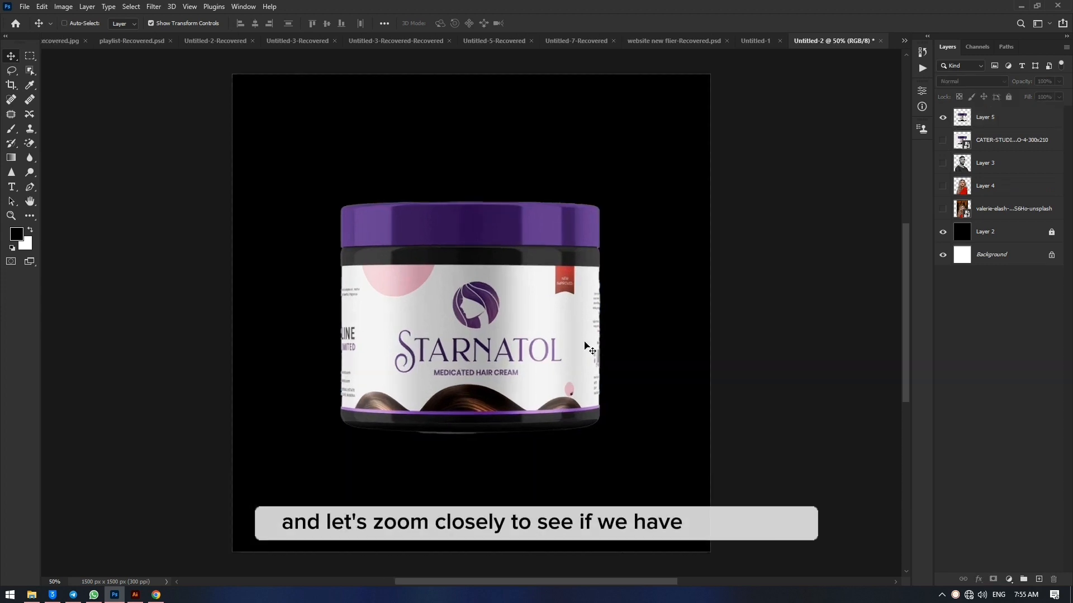
{"action": "key", "text": "ctrl+plus"}
{"action": "key", "text": "ctrl+plus"}
{"action": "key", "text": "ctrl+plus"}
{"action": "scroll", "coordinate": [654, 335], "scroll_direction": "right", "scroll_amount": 3}
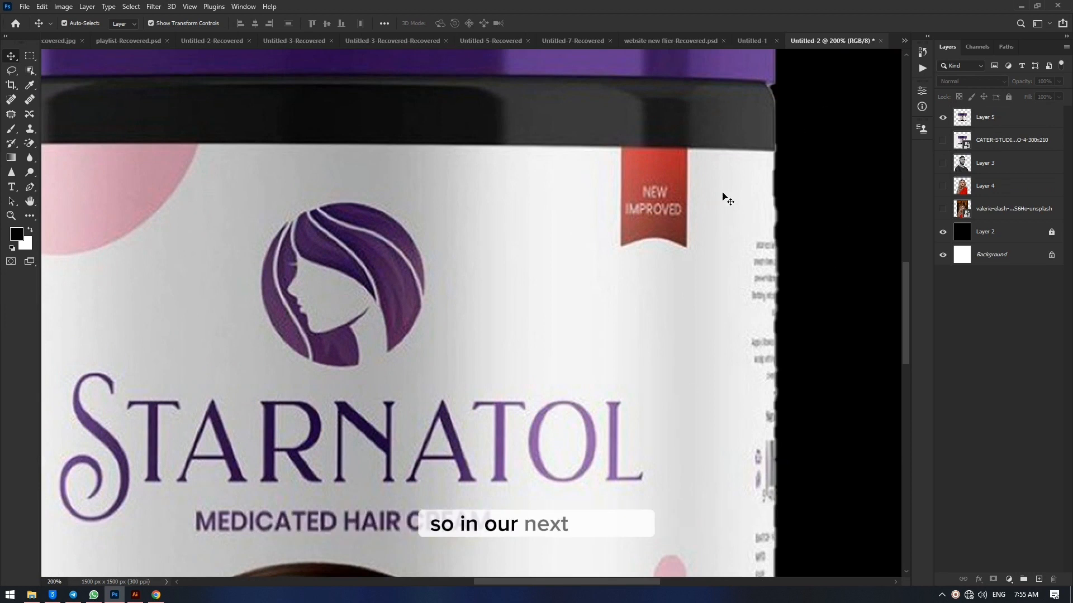
{"action": "key", "text": "ctrl+minus"}
{"action": "key", "text": "ctrl+minus"}
{"action": "key", "text": "ctrl+minus"}
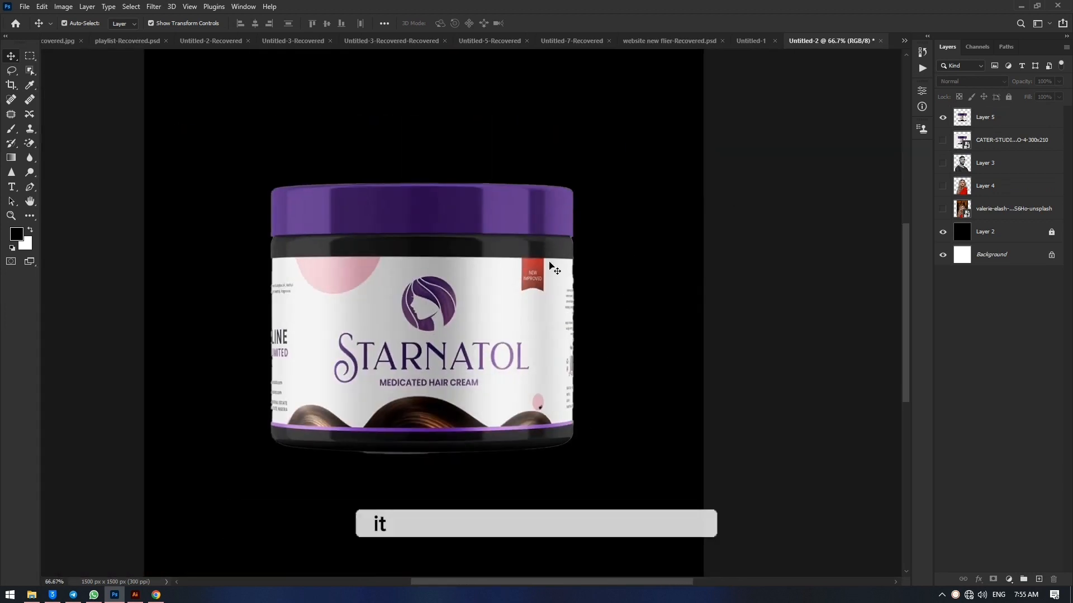
{"action": "key", "text": "ctrl+plus"}
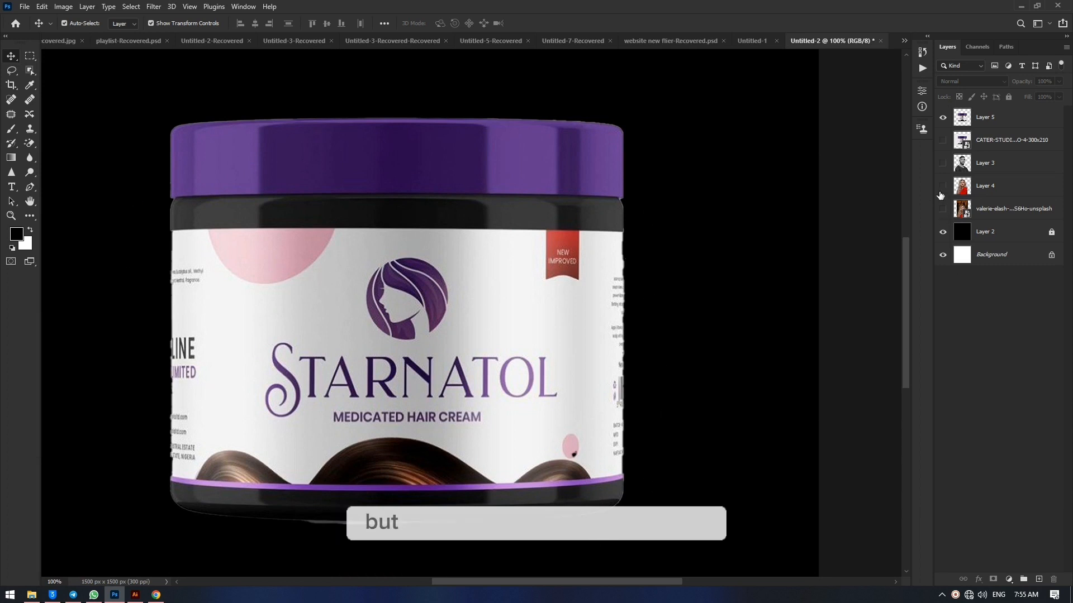
Show the original jar image to compare its label edge with the cutout, and hide both jar layers
{"action": "left_click", "coordinate": [943, 141]}
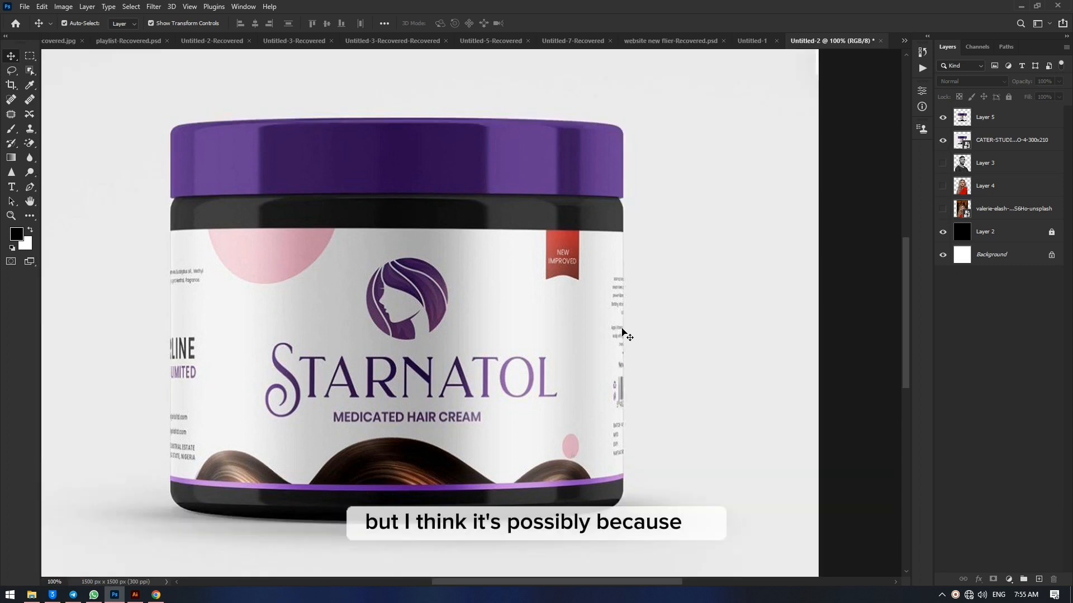
{"action": "key", "text": "ctrl+plus"}
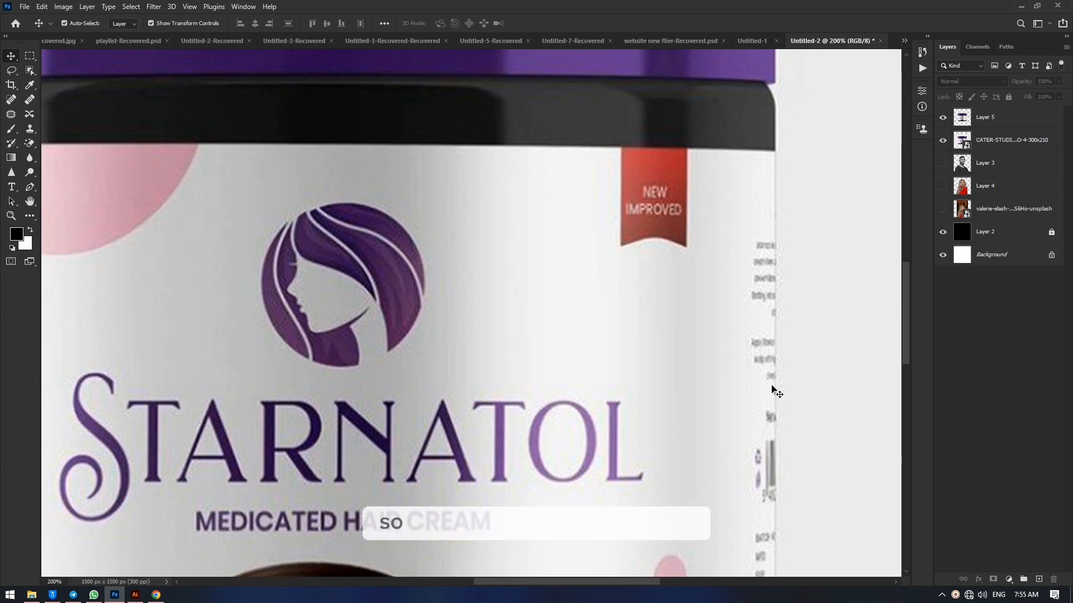
{"action": "key", "text": "ctrl+minus"}
{"action": "key", "text": "ctrl+minus"}
{"action": "key", "text": "ctrl+minus"}
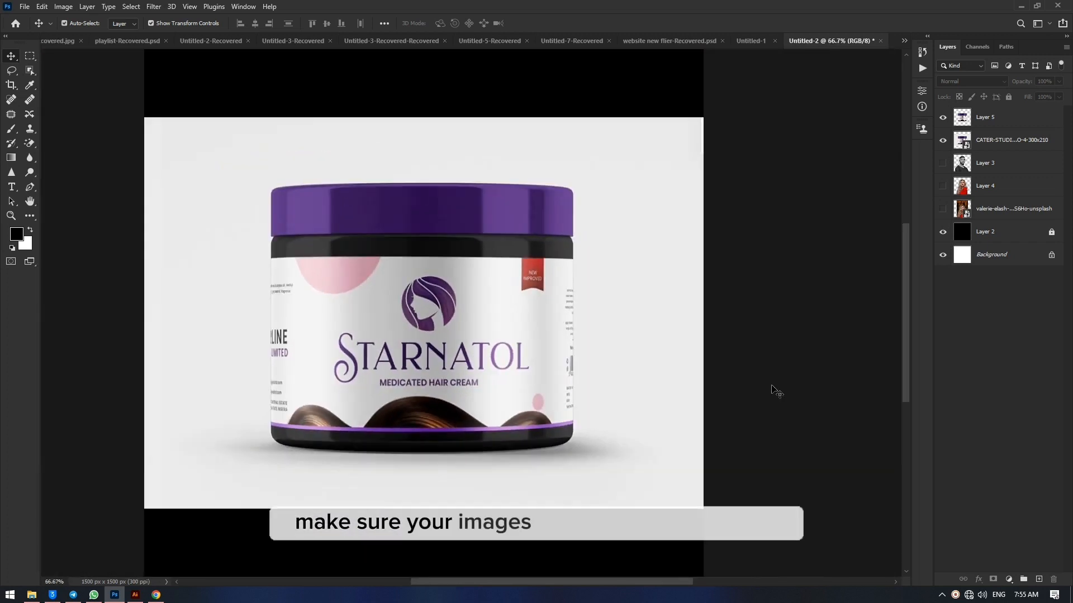
{"action": "left_click", "coordinate": [944, 142]}
{"action": "left_click", "coordinate": [941, 118]}
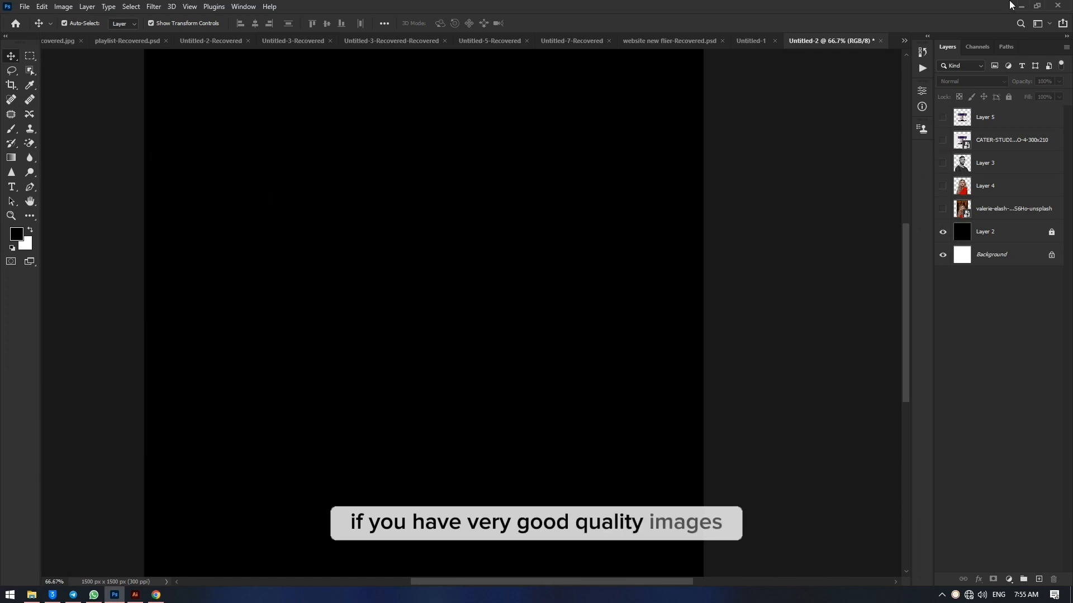
Place the red rose photo from the BEAUTIFUL IMAGES folder into Untitled-2, centred vertically at Y 750 px
{"action": "left_click", "coordinate": [1036, 3]}
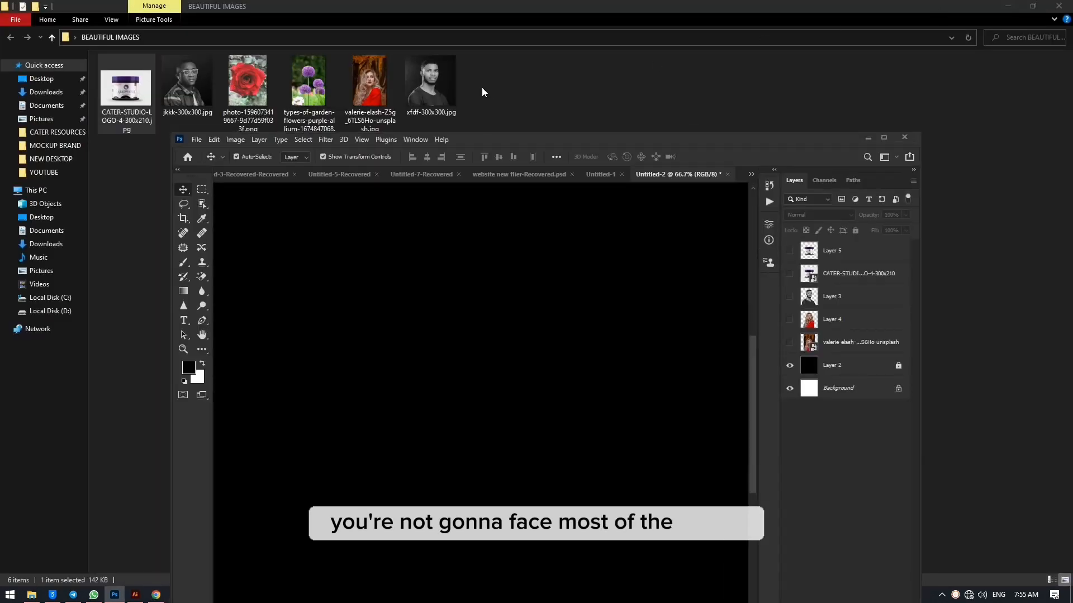
{"action": "left_click_drag", "start_coordinate": [247, 101], "coordinate": [469, 487]}
{"action": "double_click", "coordinate": [581, 139]}
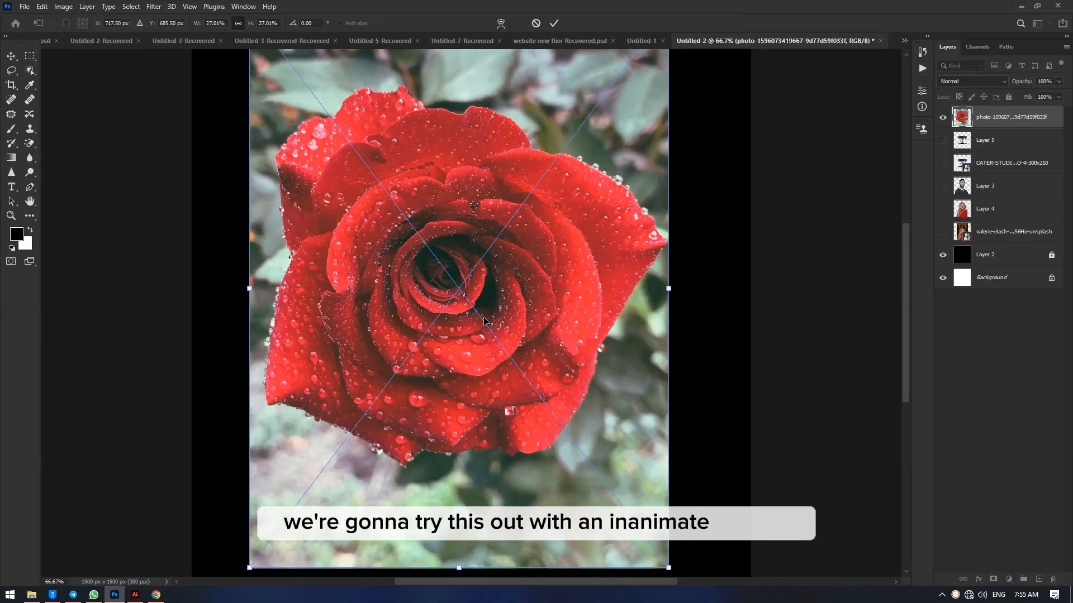
{"action": "left_click_drag", "start_coordinate": [504, 306], "coordinate": [503, 331]}
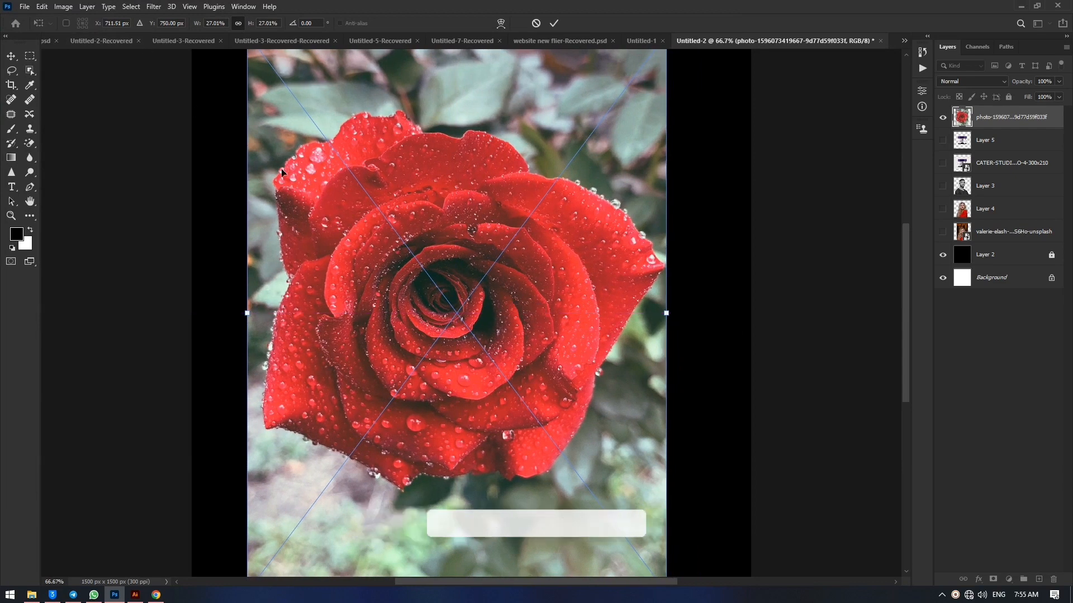
{"action": "key", "text": "Return"}
Select the rose with Select Subject, copy it to a new layer and hide the original rose photo
{"action": "left_click", "coordinate": [131, 6]}
{"action": "left_click", "coordinate": [145, 137]}
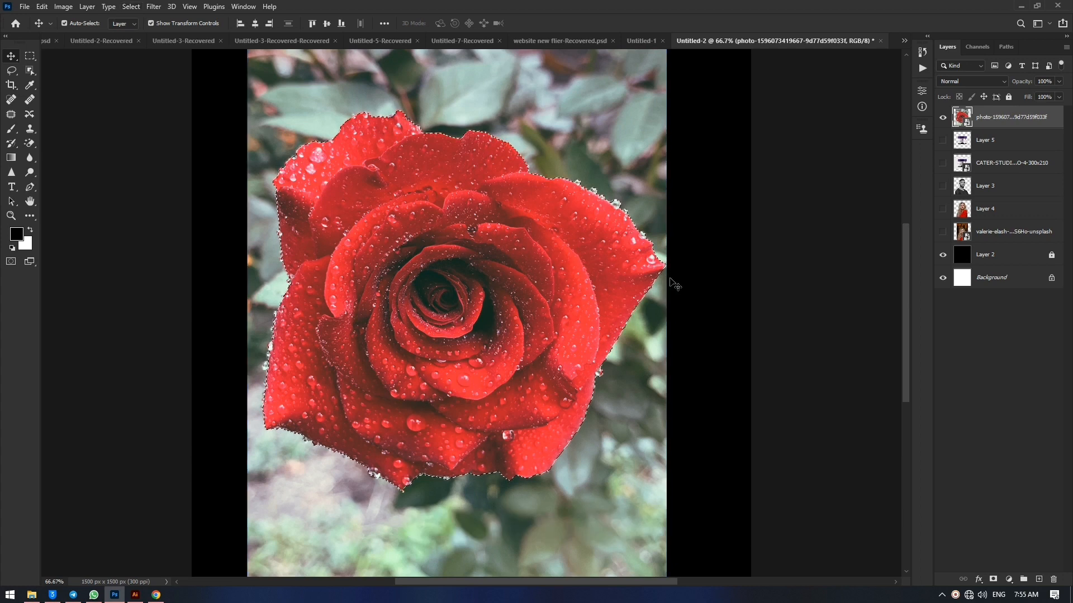
{"action": "key", "text": "ctrl+j"}
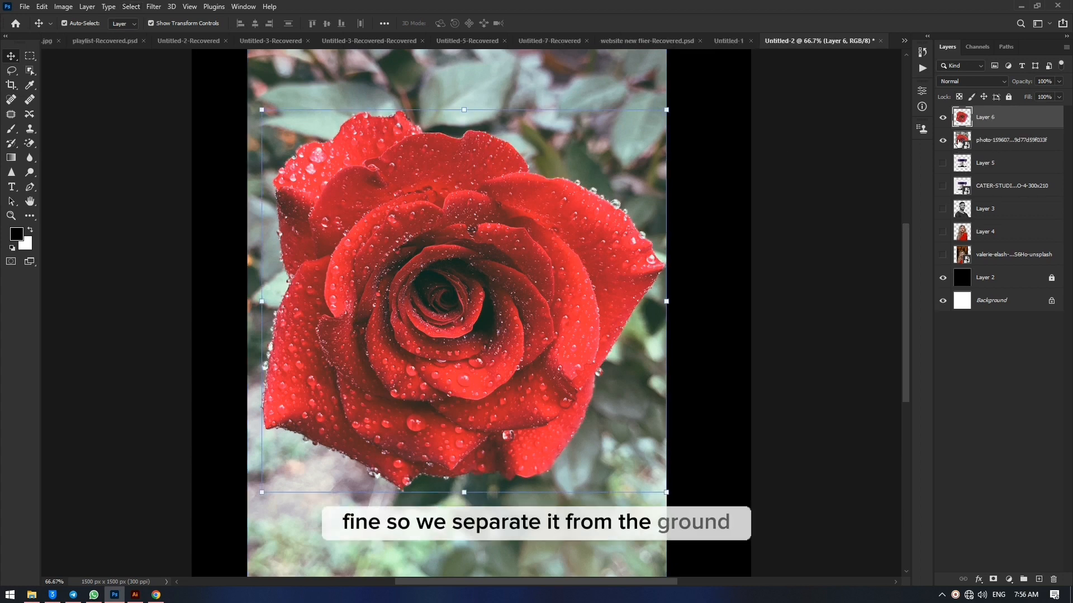
{"action": "left_click", "coordinate": [944, 140]}
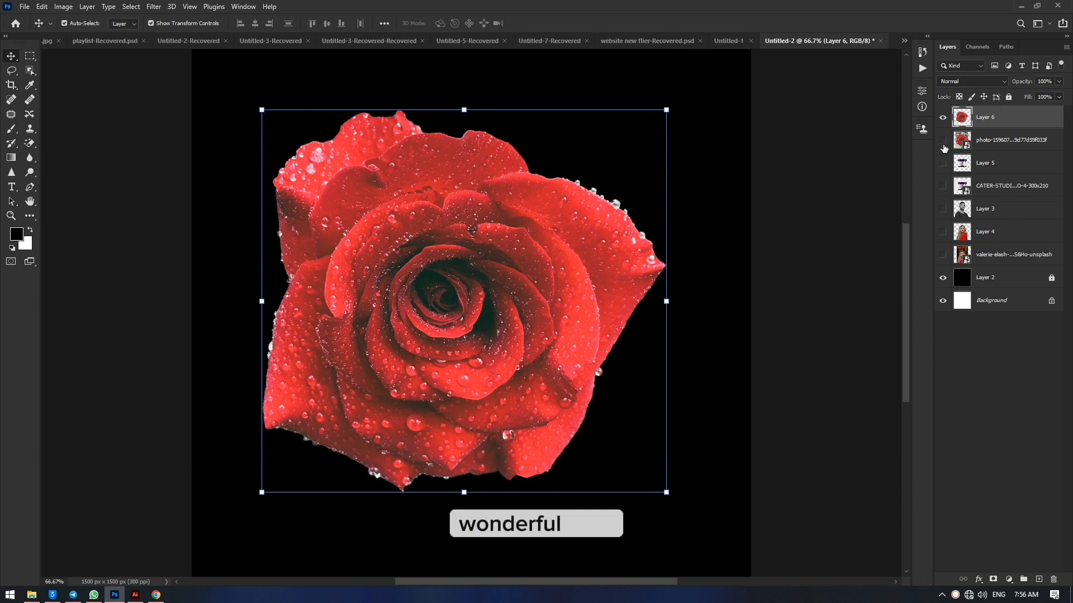
Compare the rose's cutout on black and white by toggling Layer 2, leaving the black layer hidden
{"action": "left_click", "coordinate": [944, 278]}
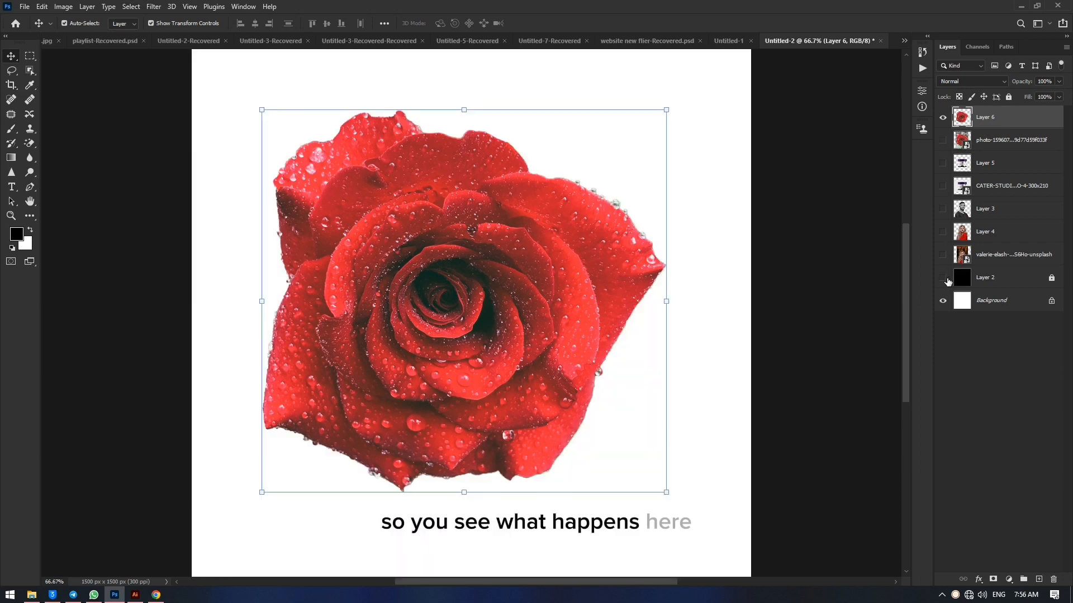
{"action": "left_click", "coordinate": [943, 278]}
{"action": "left_click", "coordinate": [943, 278]}
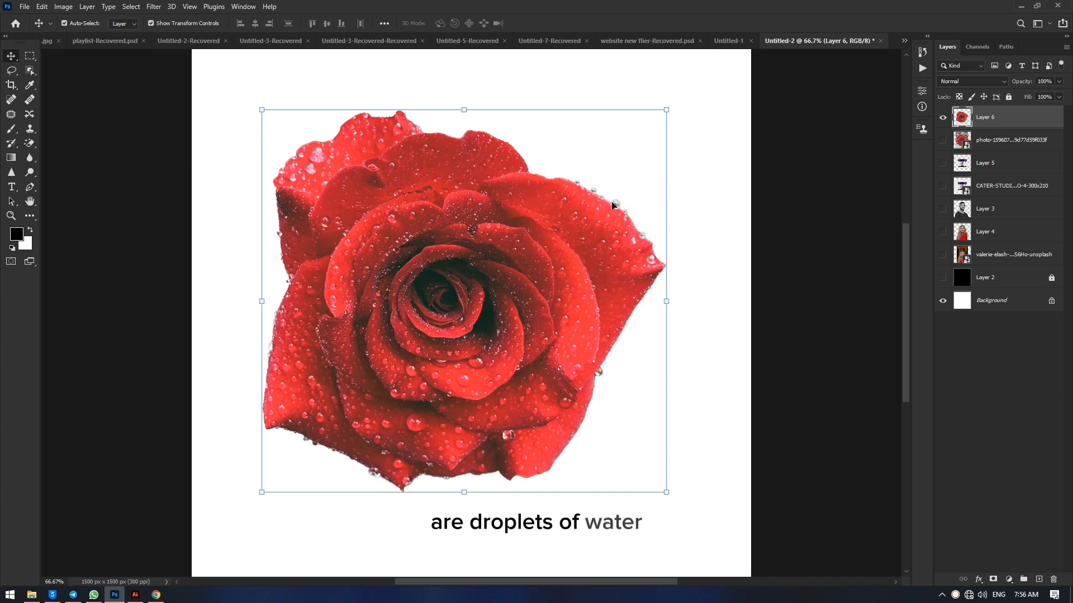
Hide the rose's cutout and place the purple allium photo from the BEAUTIFUL IMAGES folder, vertically centred on the canvas
{"action": "left_click", "coordinate": [950, 118]}
{"action": "key", "text": "super+Down"}
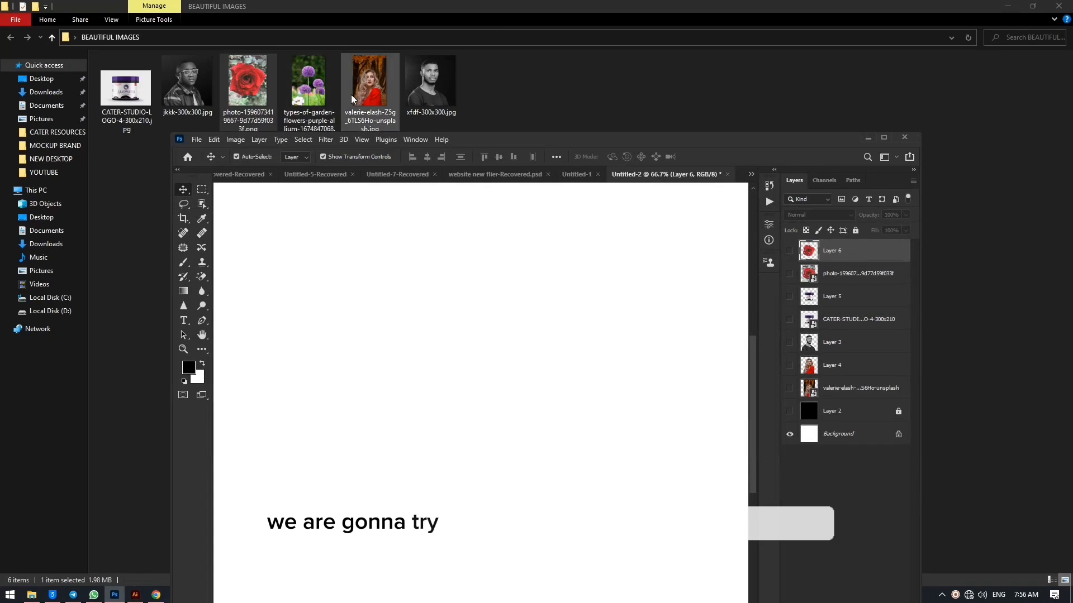
{"action": "left_click_drag", "start_coordinate": [308, 82], "coordinate": [484, 468]}
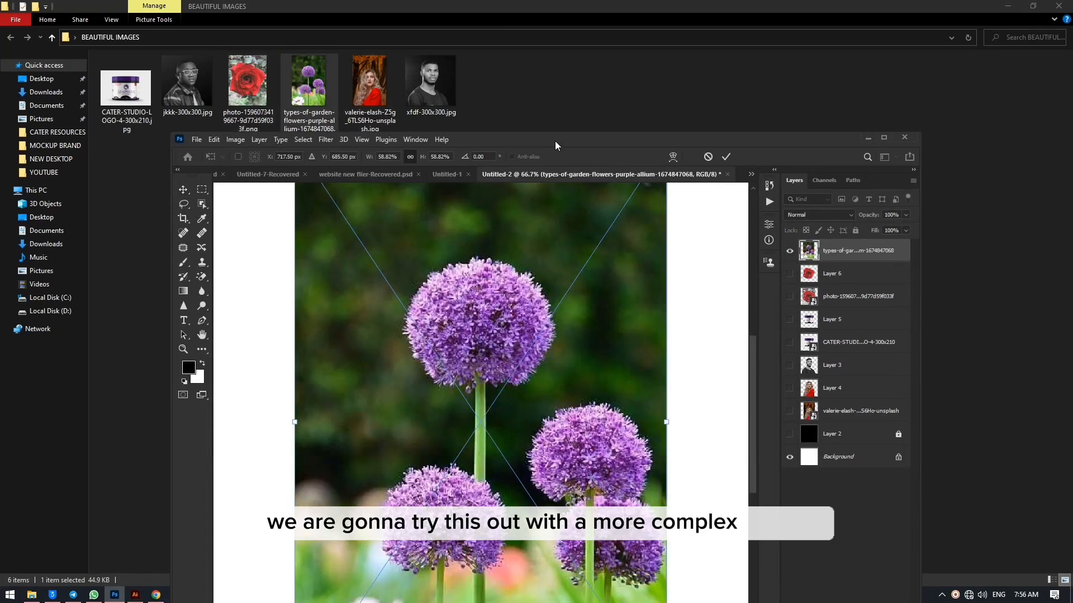
{"action": "double_click", "coordinate": [555, 141]}
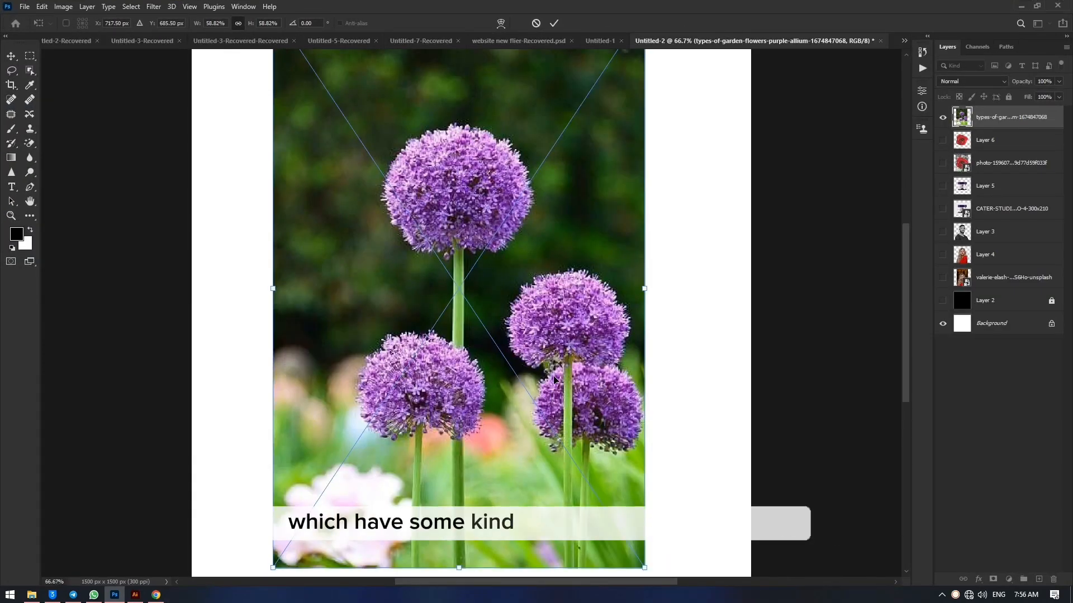
{"action": "key", "text": "ctrl+minus"}
{"action": "left_click_drag", "start_coordinate": [508, 298], "coordinate": [508, 319]}
{"action": "key", "text": "Return"}
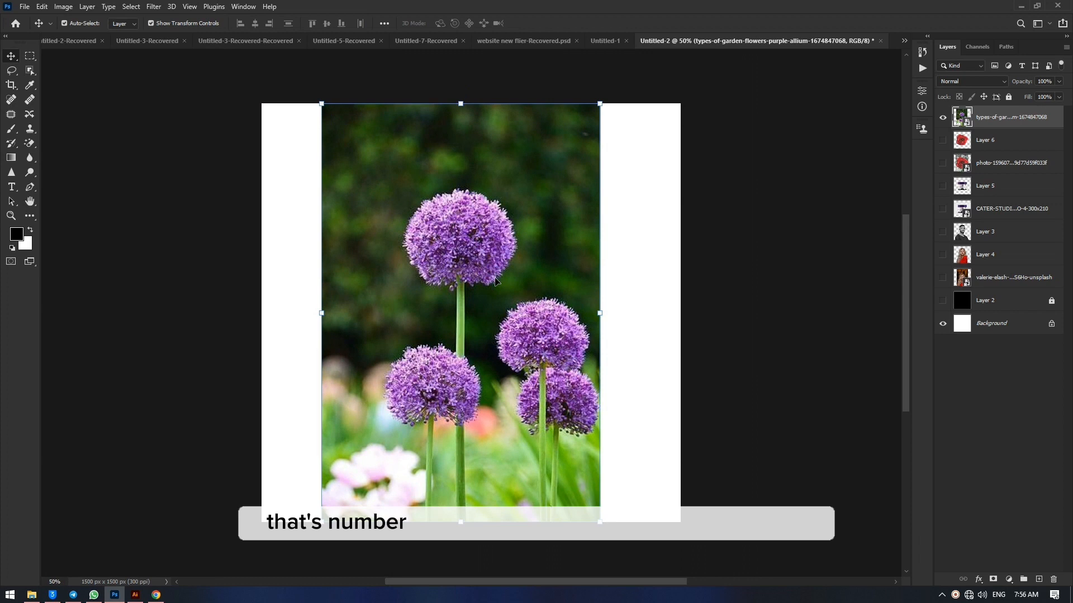
Select the purple allium flowers with Select Subject and copy the selection to a new layer
{"action": "key", "text": "ctrl+plus"}
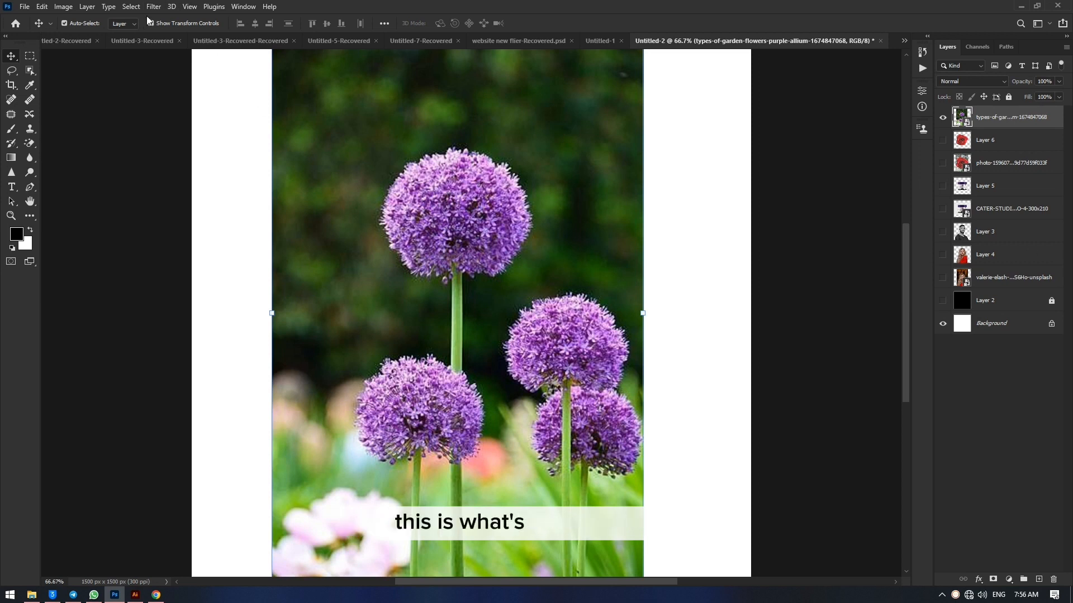
{"action": "left_click", "coordinate": [130, 6]}
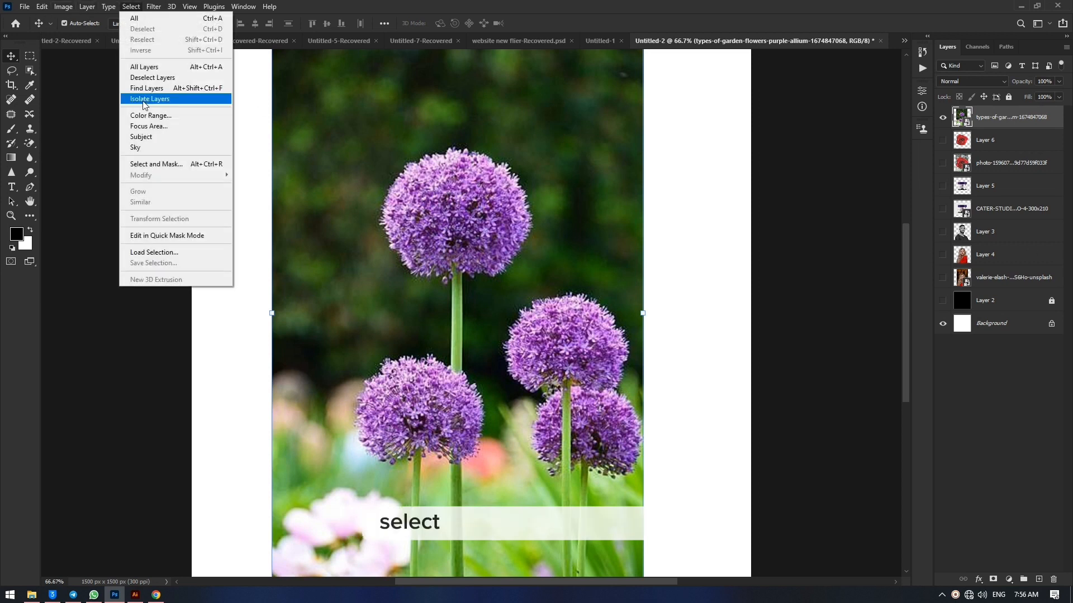
{"action": "left_click", "coordinate": [154, 137]}
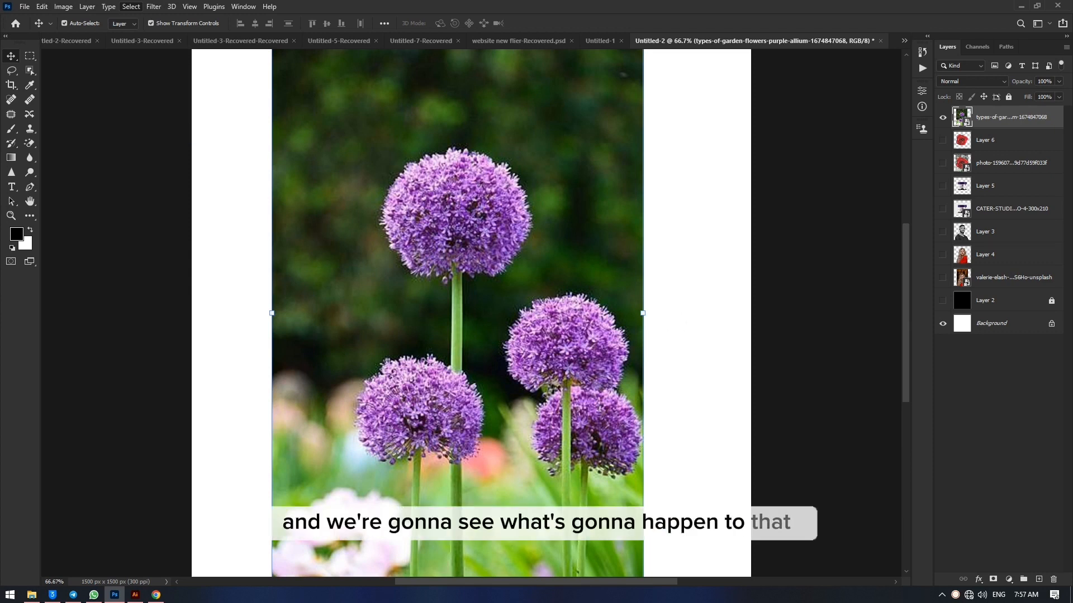
{"action": "scroll", "coordinate": [467, 479], "scroll_direction": "down", "scroll_amount": 1}
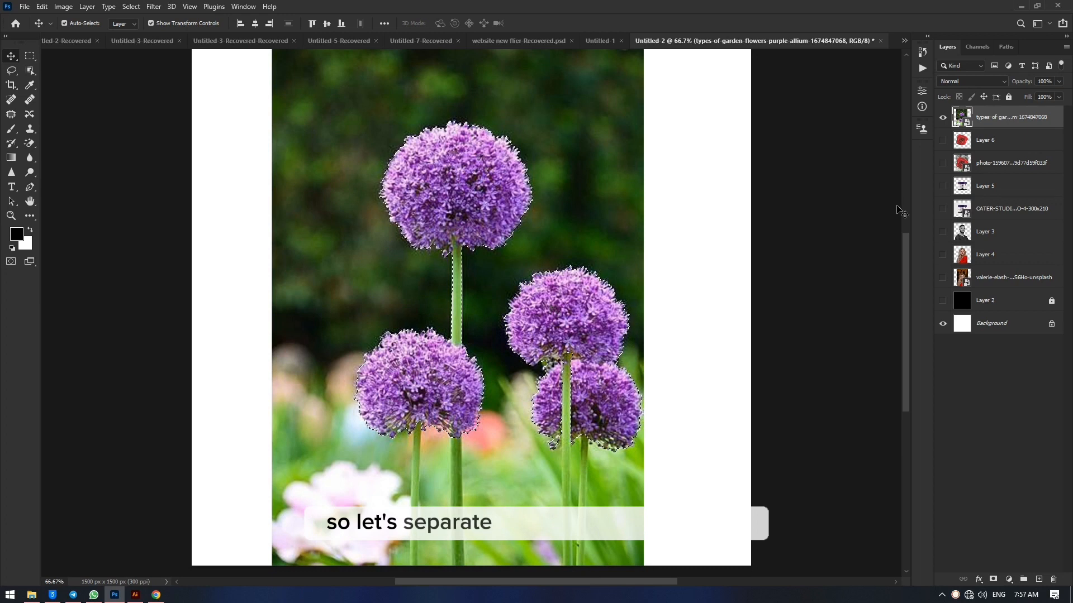
{"action": "key", "text": "ctrl+j"}
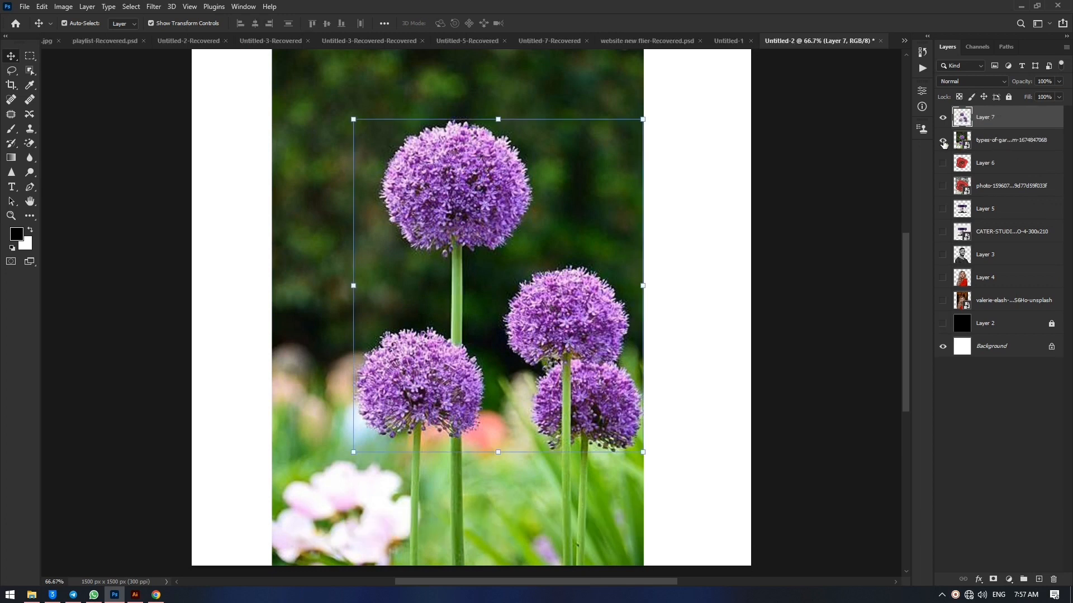
Hide the original allium photo, toggling its visibility to compare the flower stems with the cutout
{"action": "left_click", "coordinate": [943, 142]}
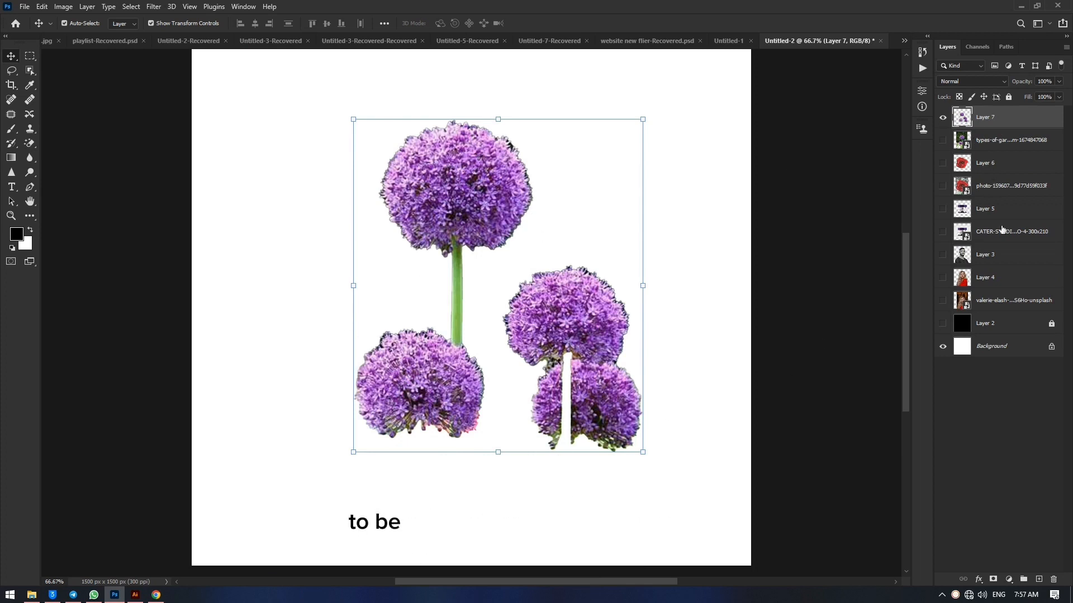
{"action": "left_click", "coordinate": [944, 142]}
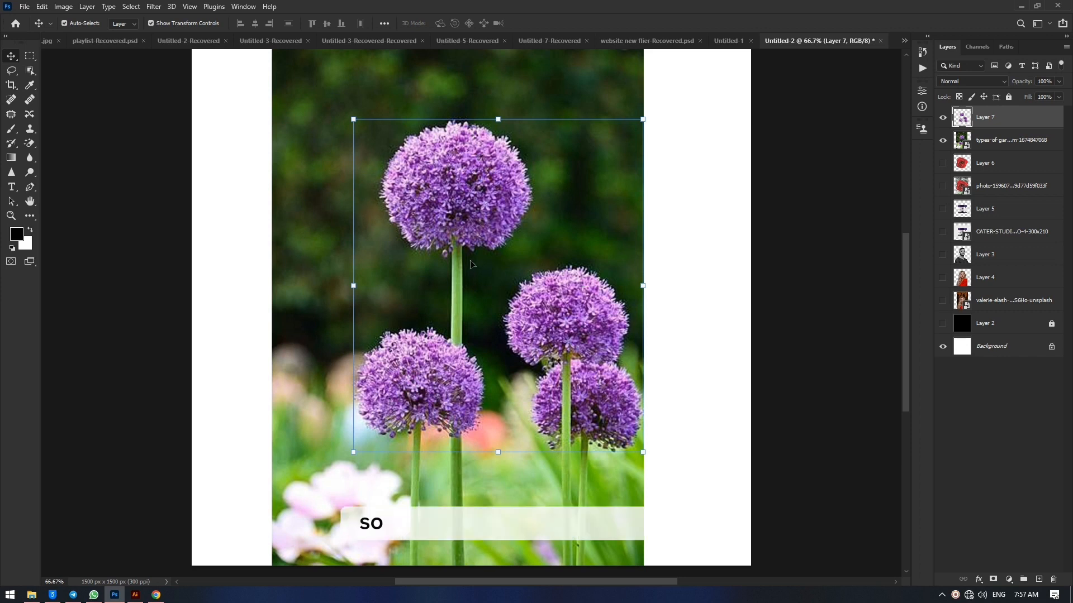
{"action": "left_click", "coordinate": [943, 140]}
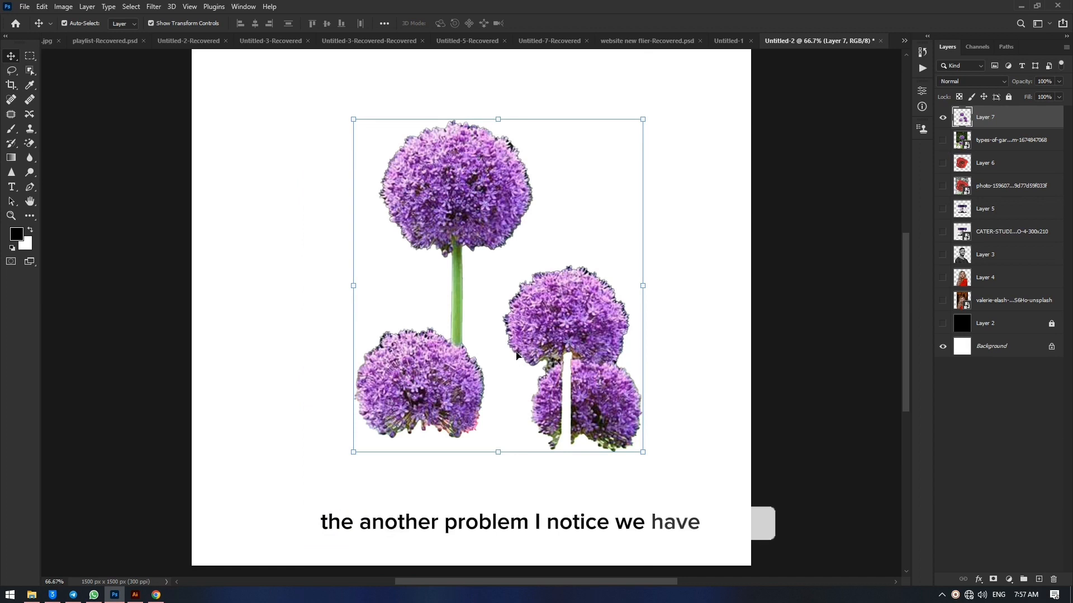
Examine the upper allium cutout's edges up close and compare them with the original photo, leaving the photo hidden
{"action": "key", "text": "ctrl+plus"}
{"action": "key", "text": "ctrl+plus"}
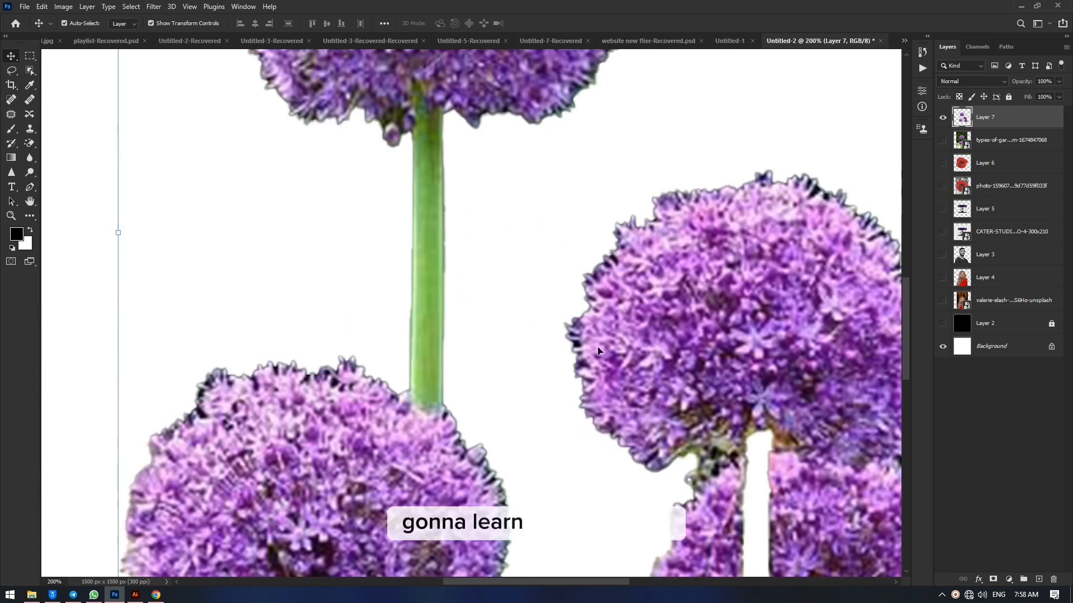
{"action": "scroll", "coordinate": [600, 348], "scroll_direction": "up", "scroll_amount": 5}
{"action": "scroll", "coordinate": [600, 348], "scroll_direction": "up", "scroll_amount": 3}
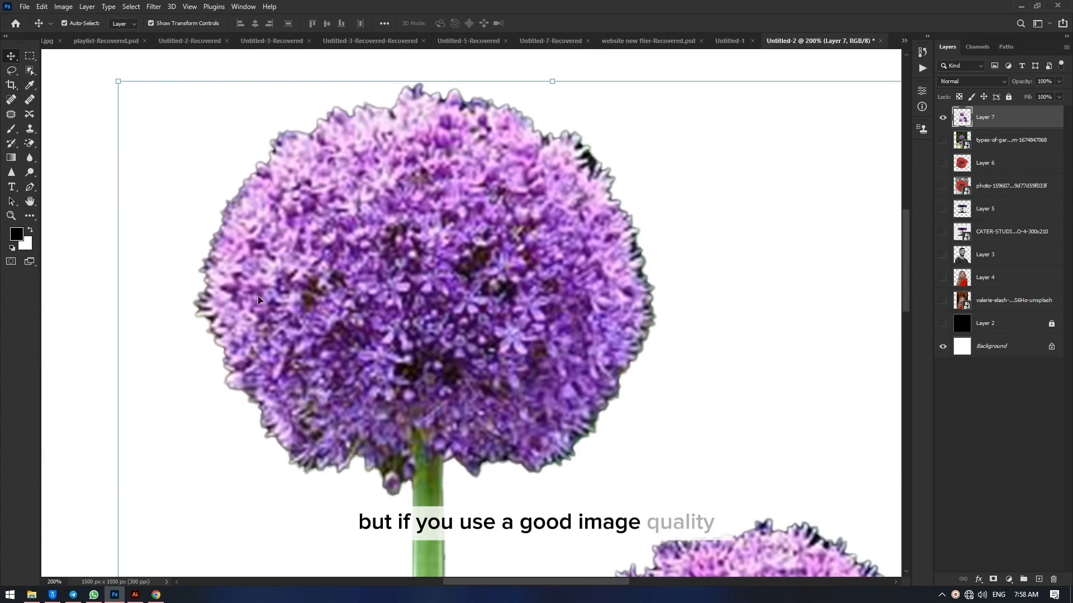
{"action": "left_click", "coordinate": [942, 141]}
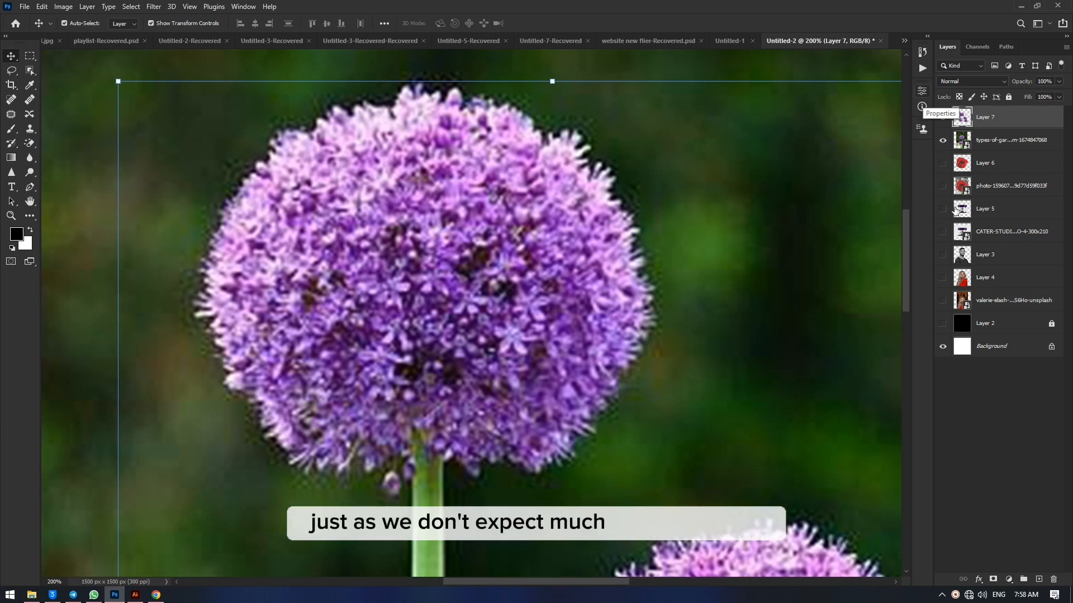
{"action": "left_click", "coordinate": [944, 140]}
Hide the purple allium cutout on Layer 7 so only the white background shows
{"action": "key", "text": "ctrl+minus"}
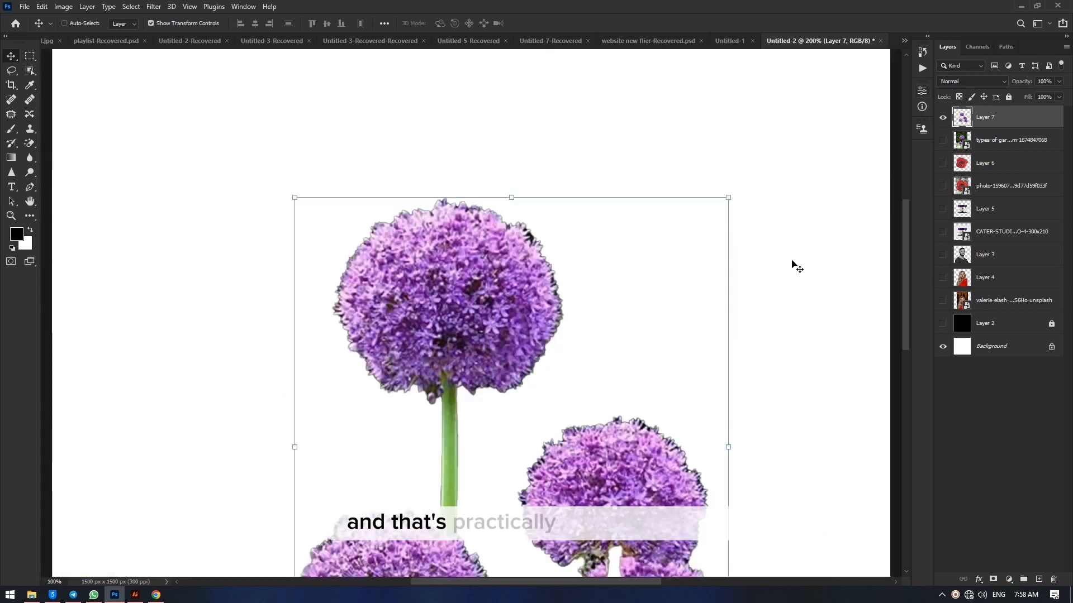
{"action": "key", "text": "ctrl+minus"}
{"action": "key", "text": "ctrl+minus"}
{"action": "left_click", "coordinate": [943, 117]}
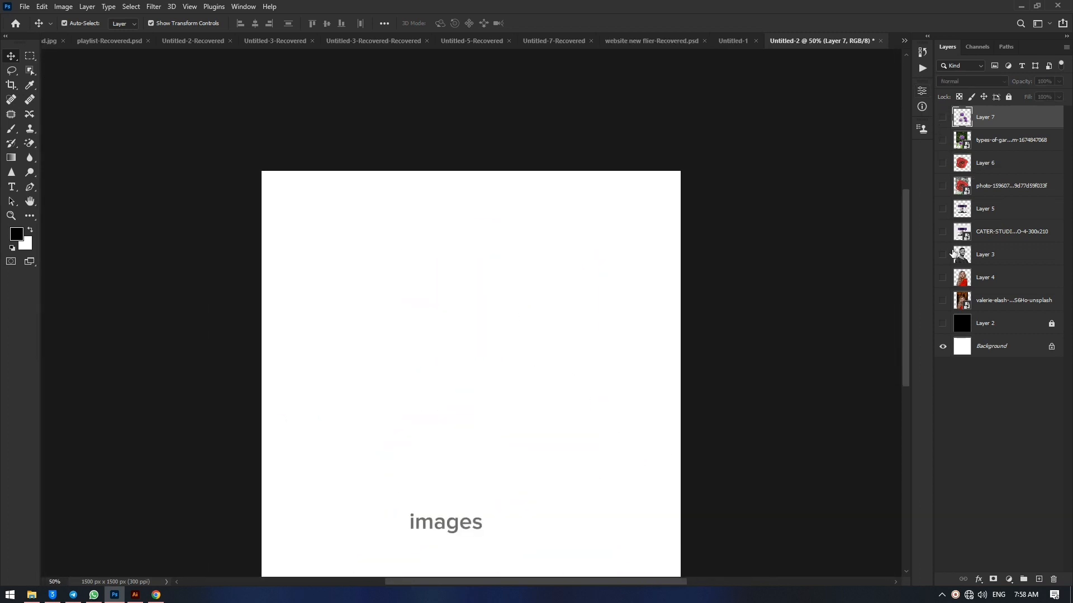
Review the woman, man and product jar cutouts one at a time, leaving only the man's portrait on Layer 3 visible
{"action": "left_click", "coordinate": [942, 278]}
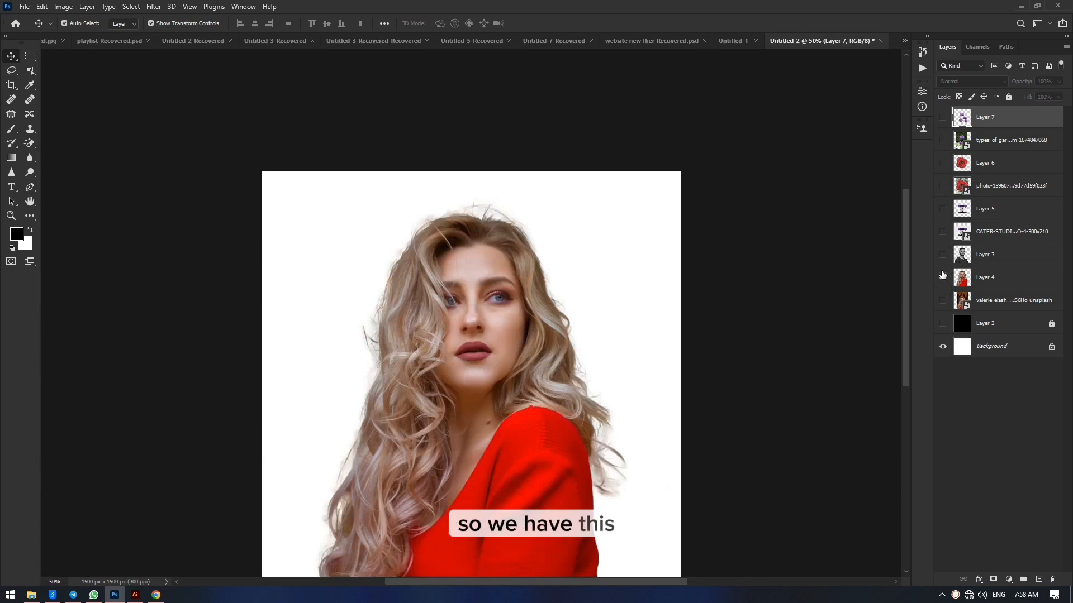
{"action": "left_click", "coordinate": [942, 277]}
{"action": "left_click", "coordinate": [942, 255]}
{"action": "left_click", "coordinate": [943, 255]}
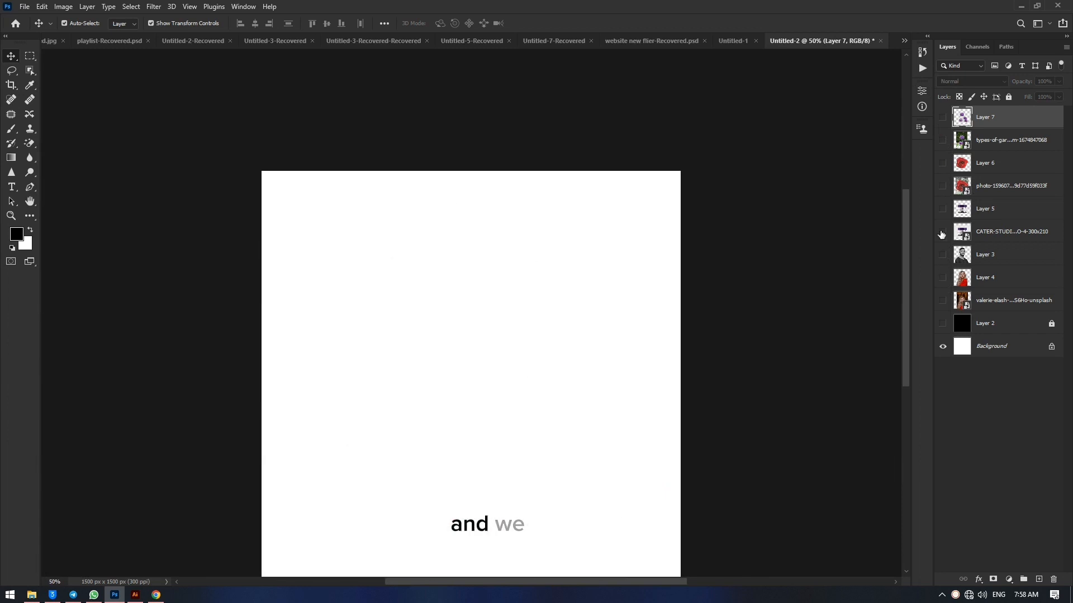
{"action": "left_click", "coordinate": [942, 209]}
{"action": "left_click", "coordinate": [942, 209]}
{"action": "left_click", "coordinate": [942, 255]}
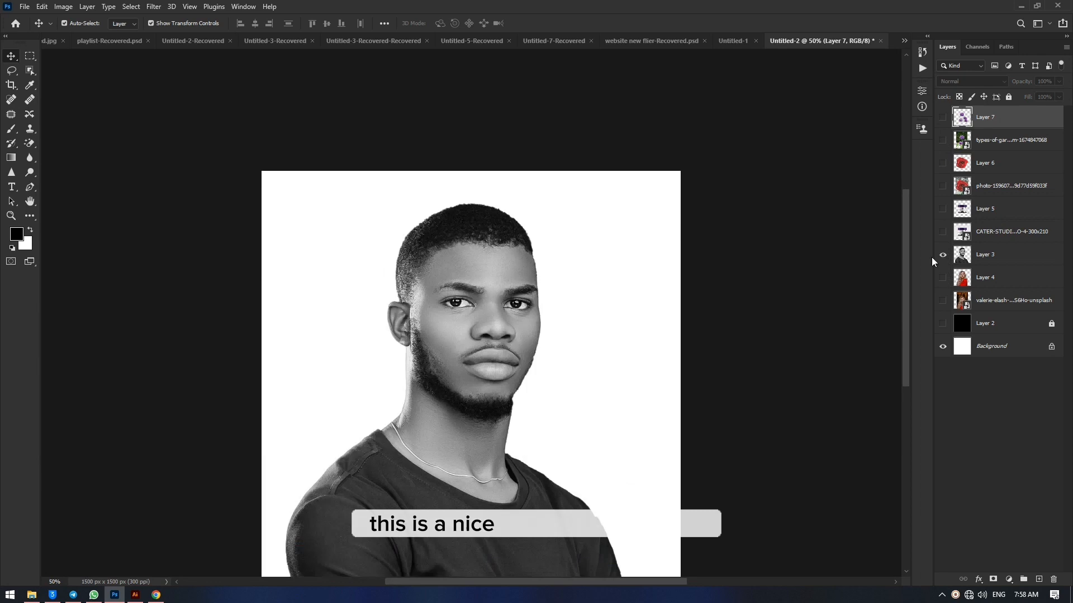
Examine the man's portrait cutout on white, checking the edges around the hair, jaw, beard and neck
{"action": "scroll", "coordinate": [522, 319], "scroll_direction": "down", "scroll_amount": 2}
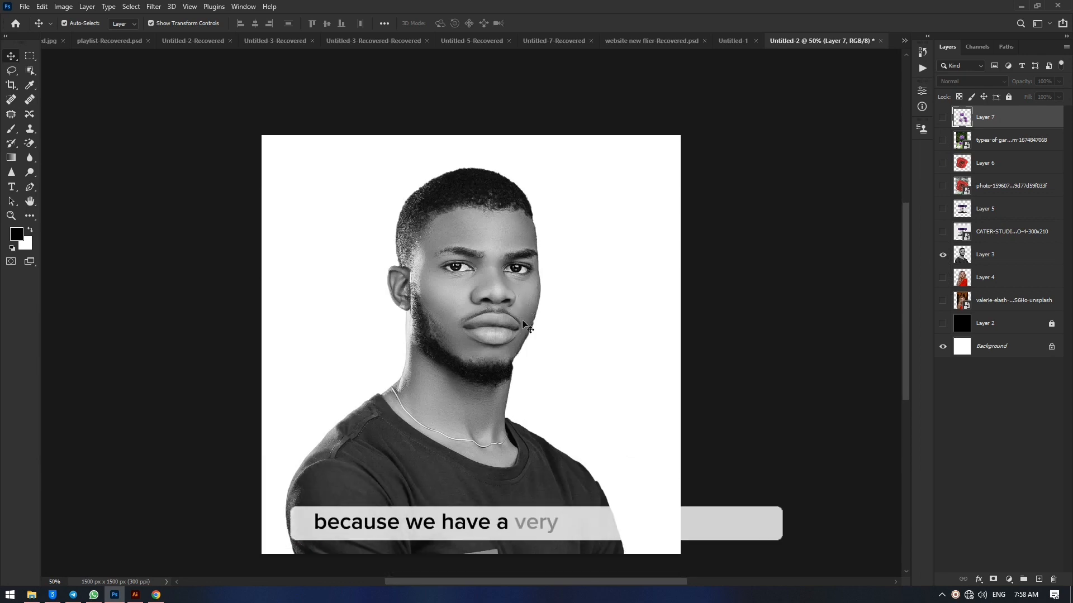
{"action": "key", "text": "ctrl+plus"}
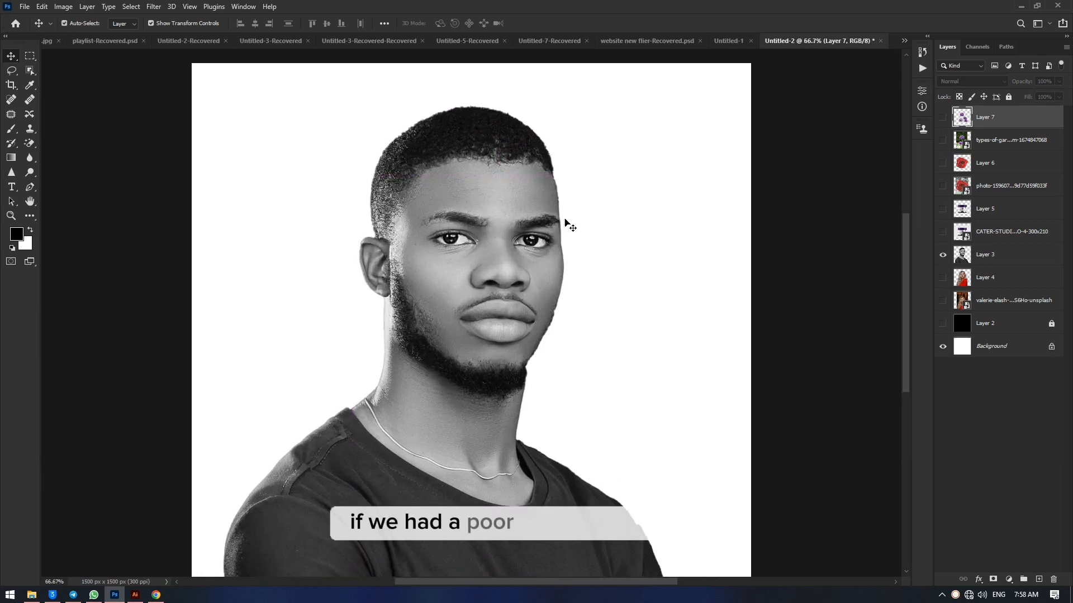
{"action": "scroll", "coordinate": [497, 179], "scroll_direction": "down", "scroll_amount": 2}
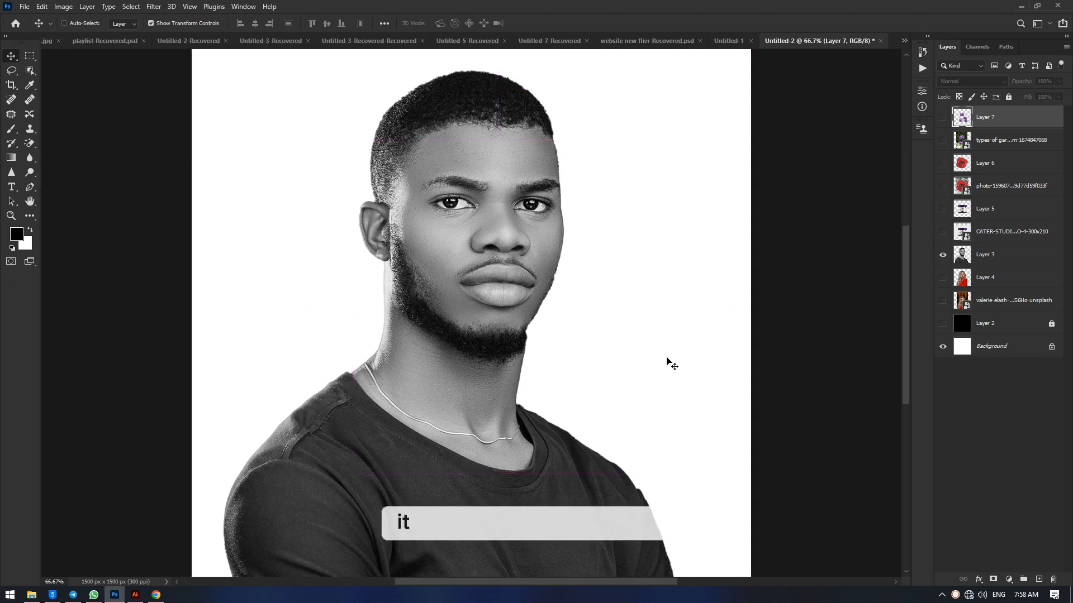
{"action": "key", "text": "ctrl+minus"}
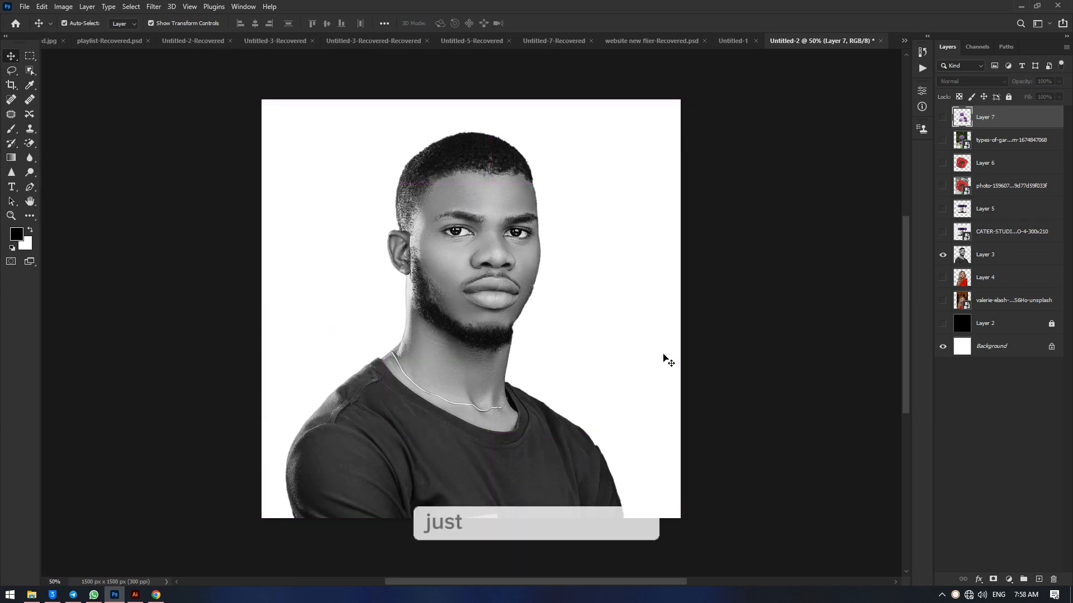
{"action": "key", "text": "ctrl+plus"}
{"action": "key", "text": "ctrl+plus"}
{"action": "key", "text": "ctrl+plus"}
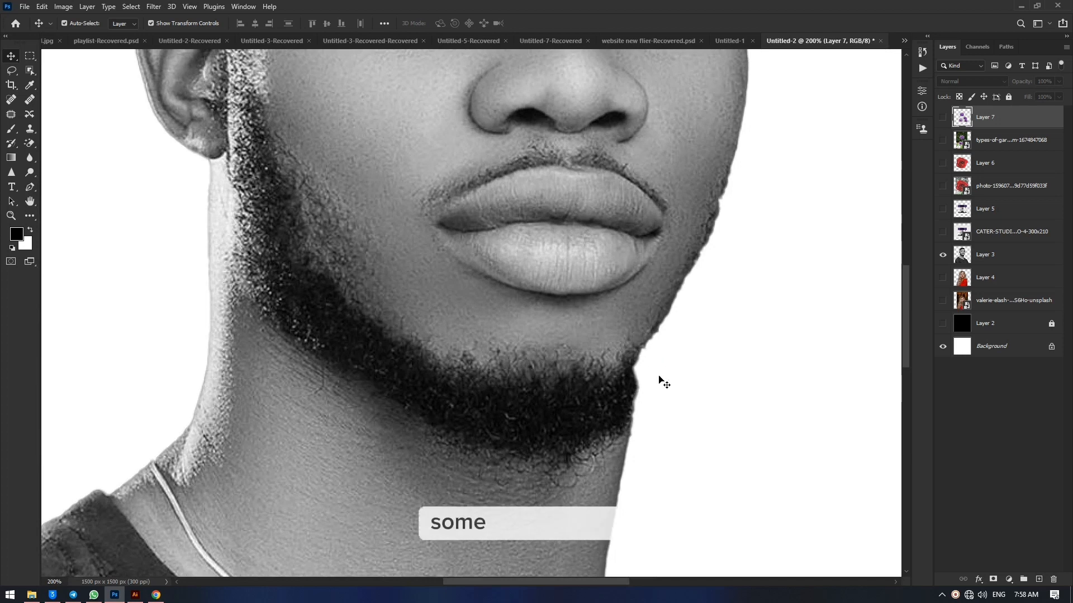
{"action": "key", "text": "ctrl+minus"}
{"action": "key", "text": "ctrl+minus"}
{"action": "key", "text": "ctrl+minus"}
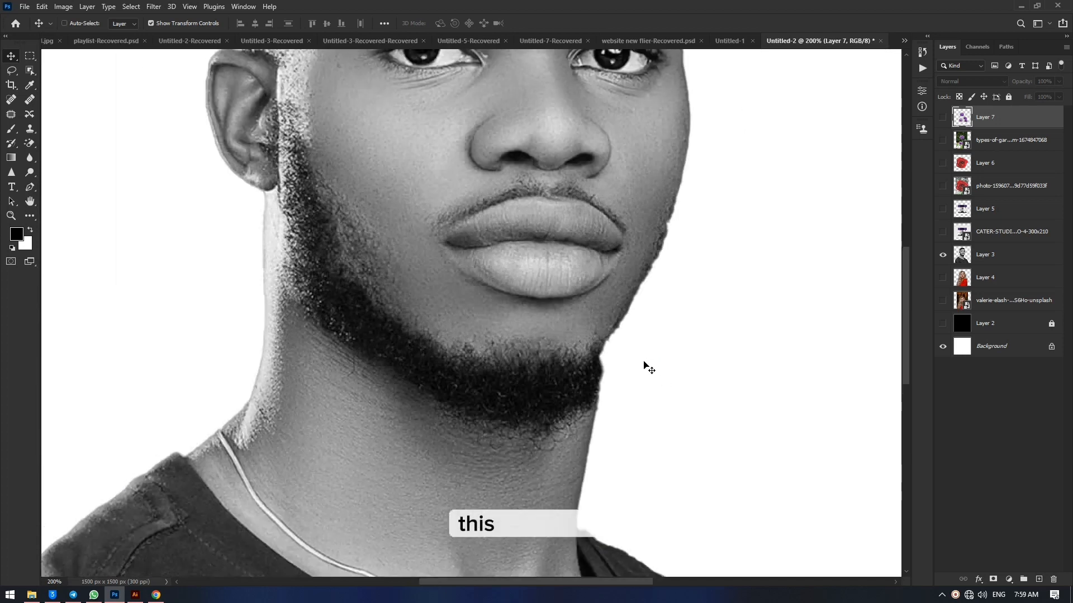